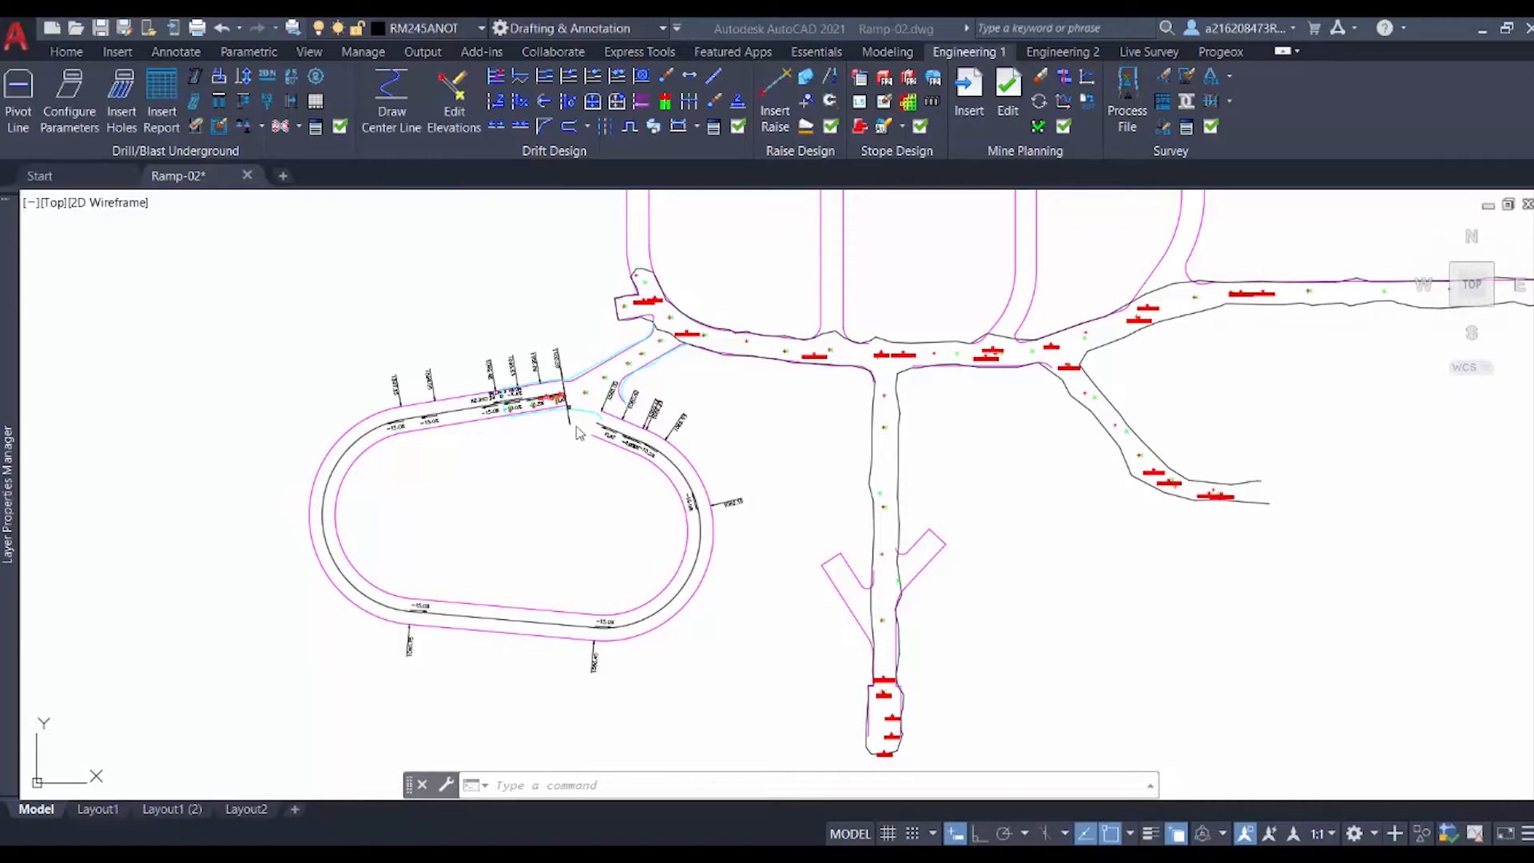
Step: Annotate the ramp center line's length, placing the label inside the ramp loop
{"action": "scroll", "coordinate": [578, 432], "scroll_direction": "up", "scroll_amount": 3}
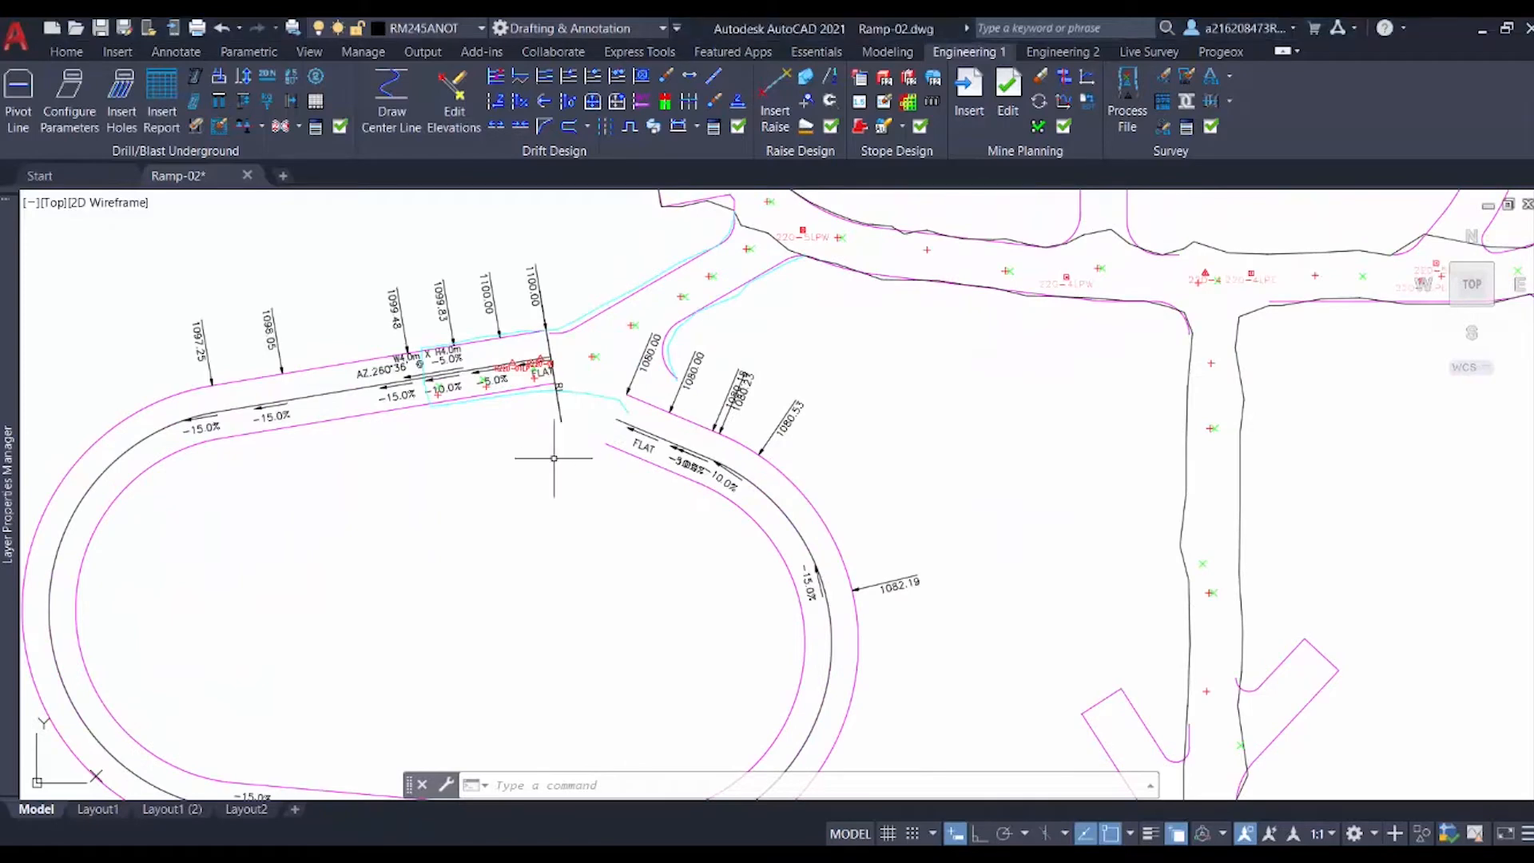
{"action": "middle_click_drag", "start_coordinate": [553, 446], "coordinate": [529, 487]}
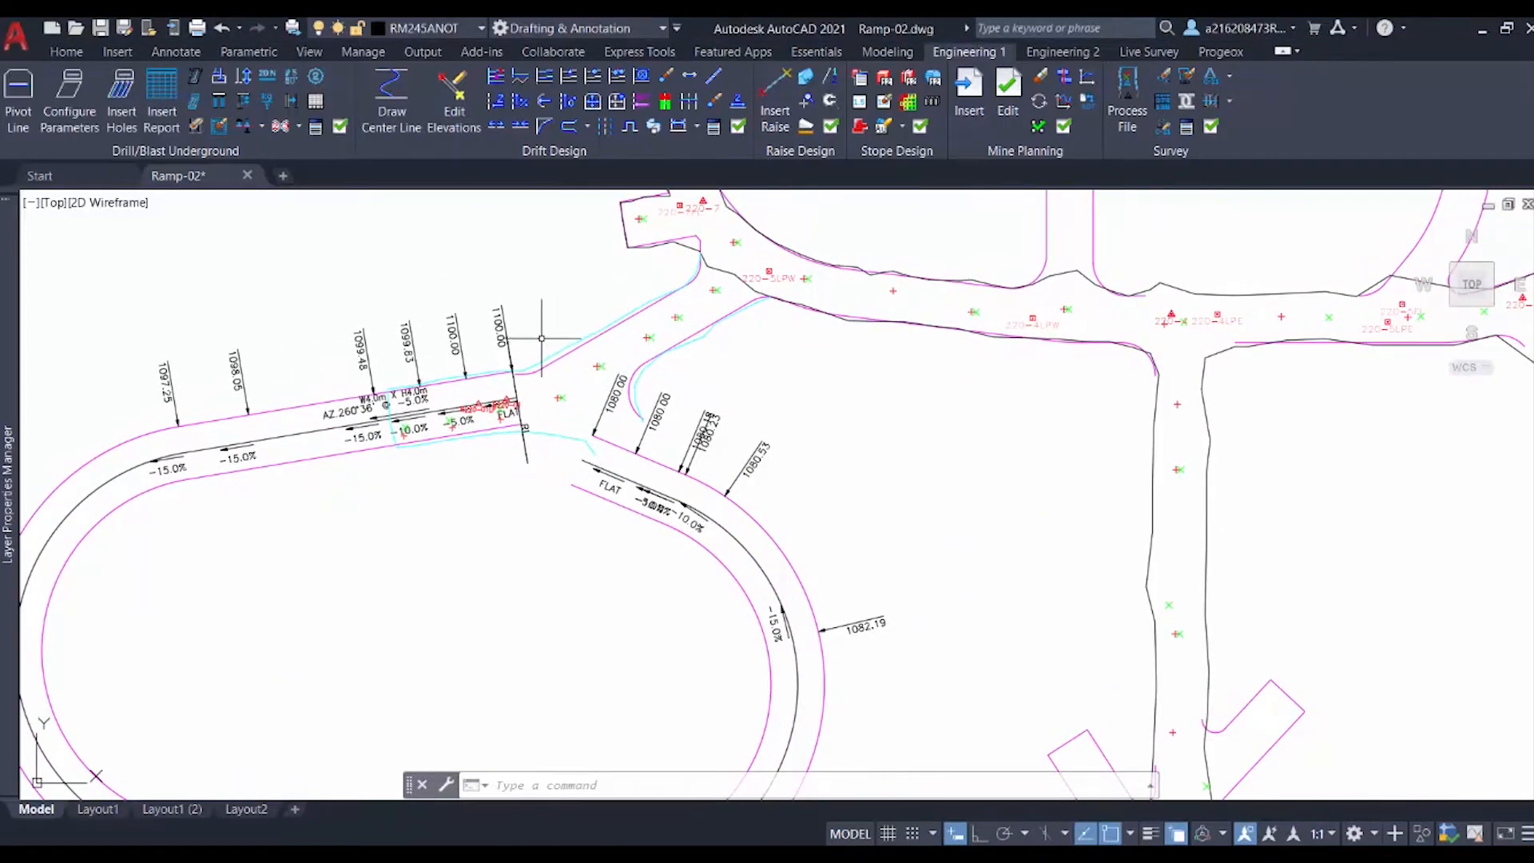
{"action": "scroll", "coordinate": [531, 333], "scroll_direction": "up", "scroll_amount": 1}
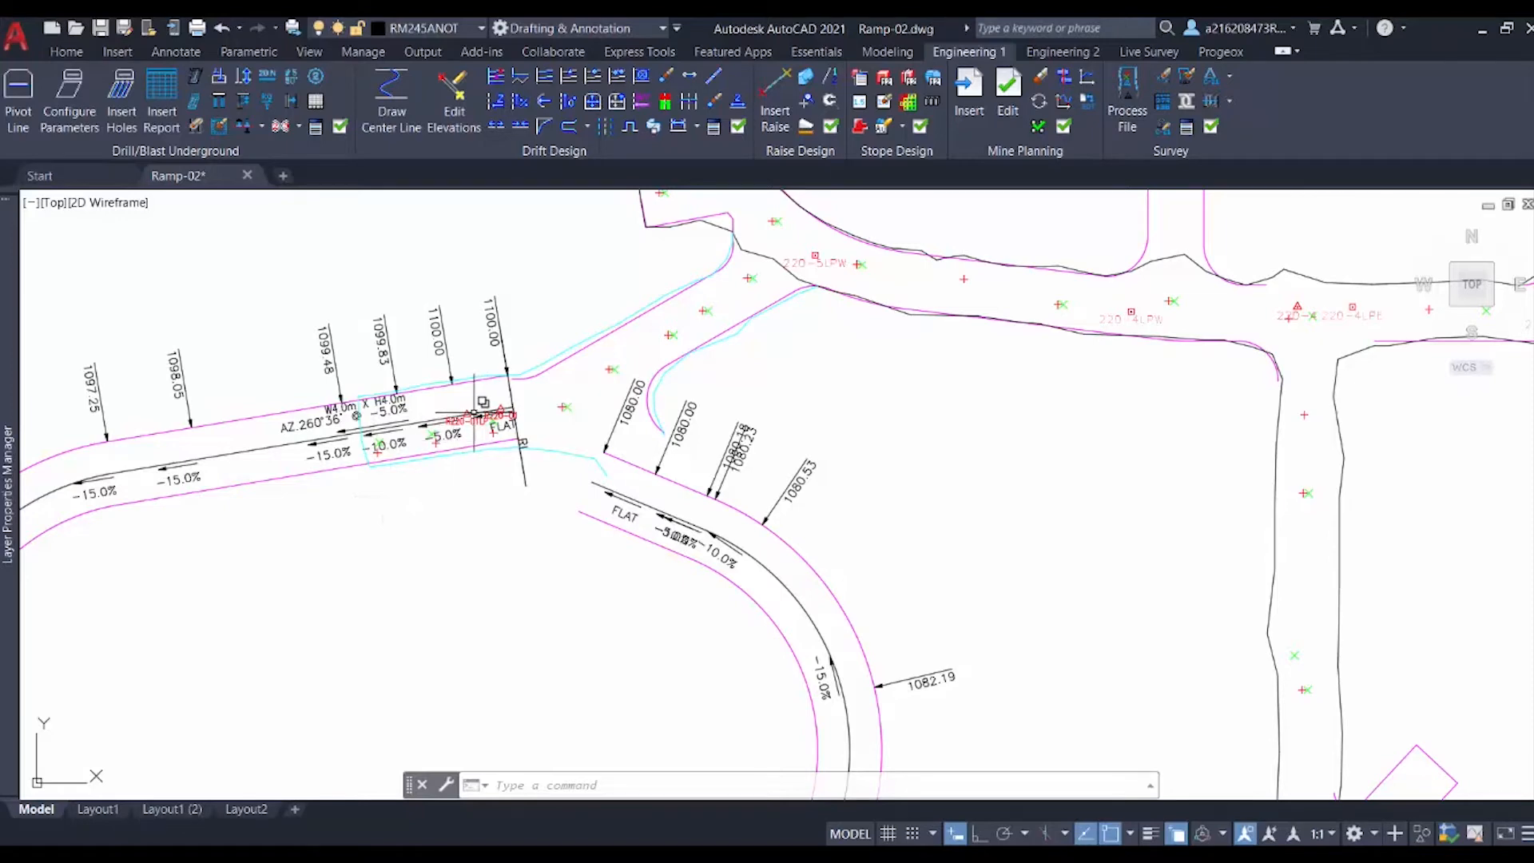
{"action": "scroll", "coordinate": [489, 412], "scroll_direction": "down", "scroll_amount": 3}
{"action": "middle_click_drag", "start_coordinate": [470, 552], "coordinate": [488, 430]}
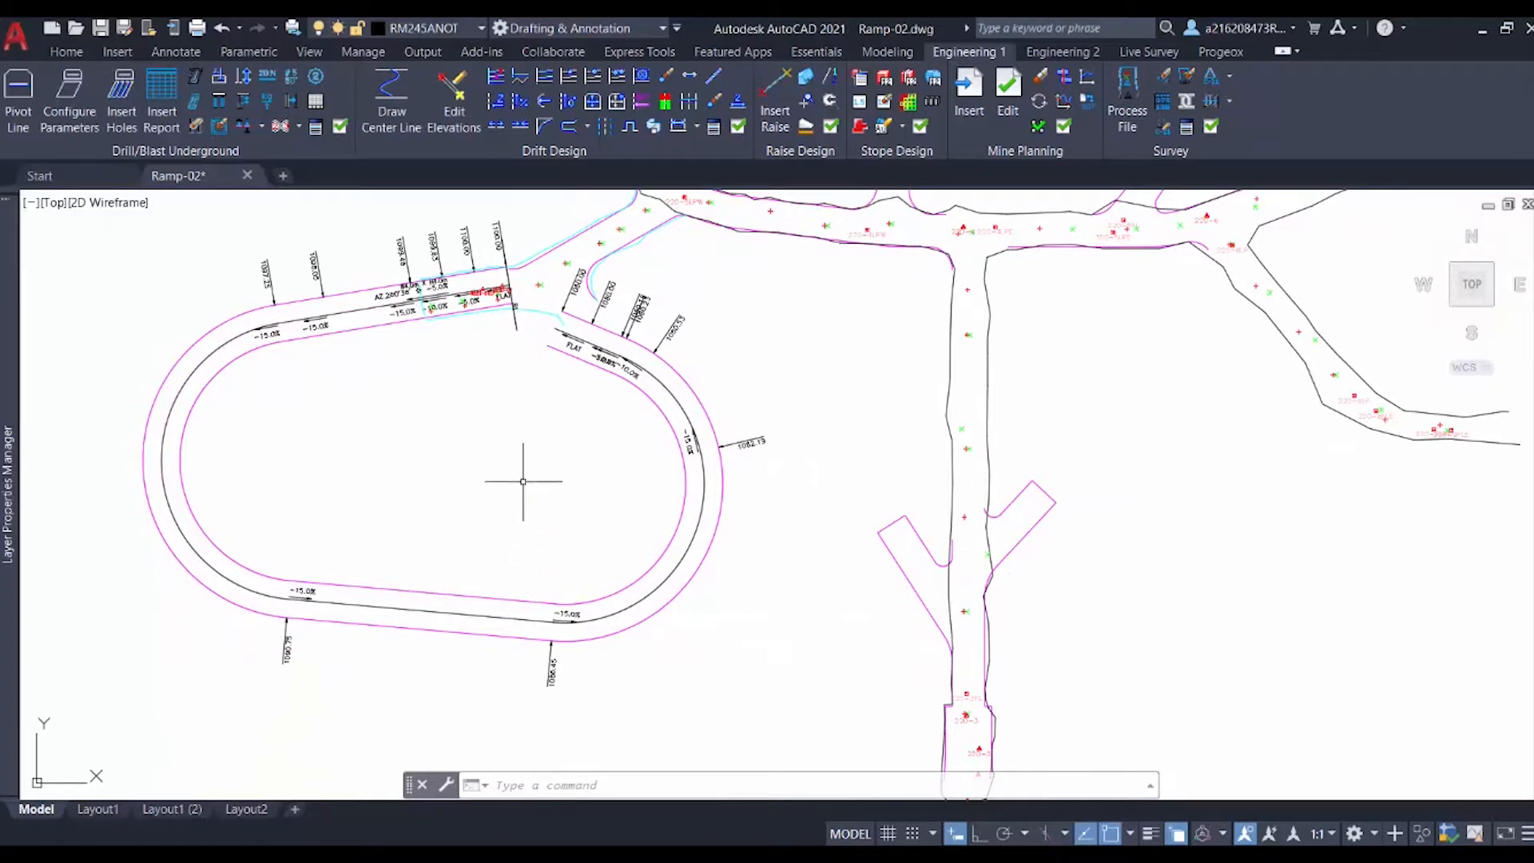
{"action": "left_click", "coordinate": [740, 101]}
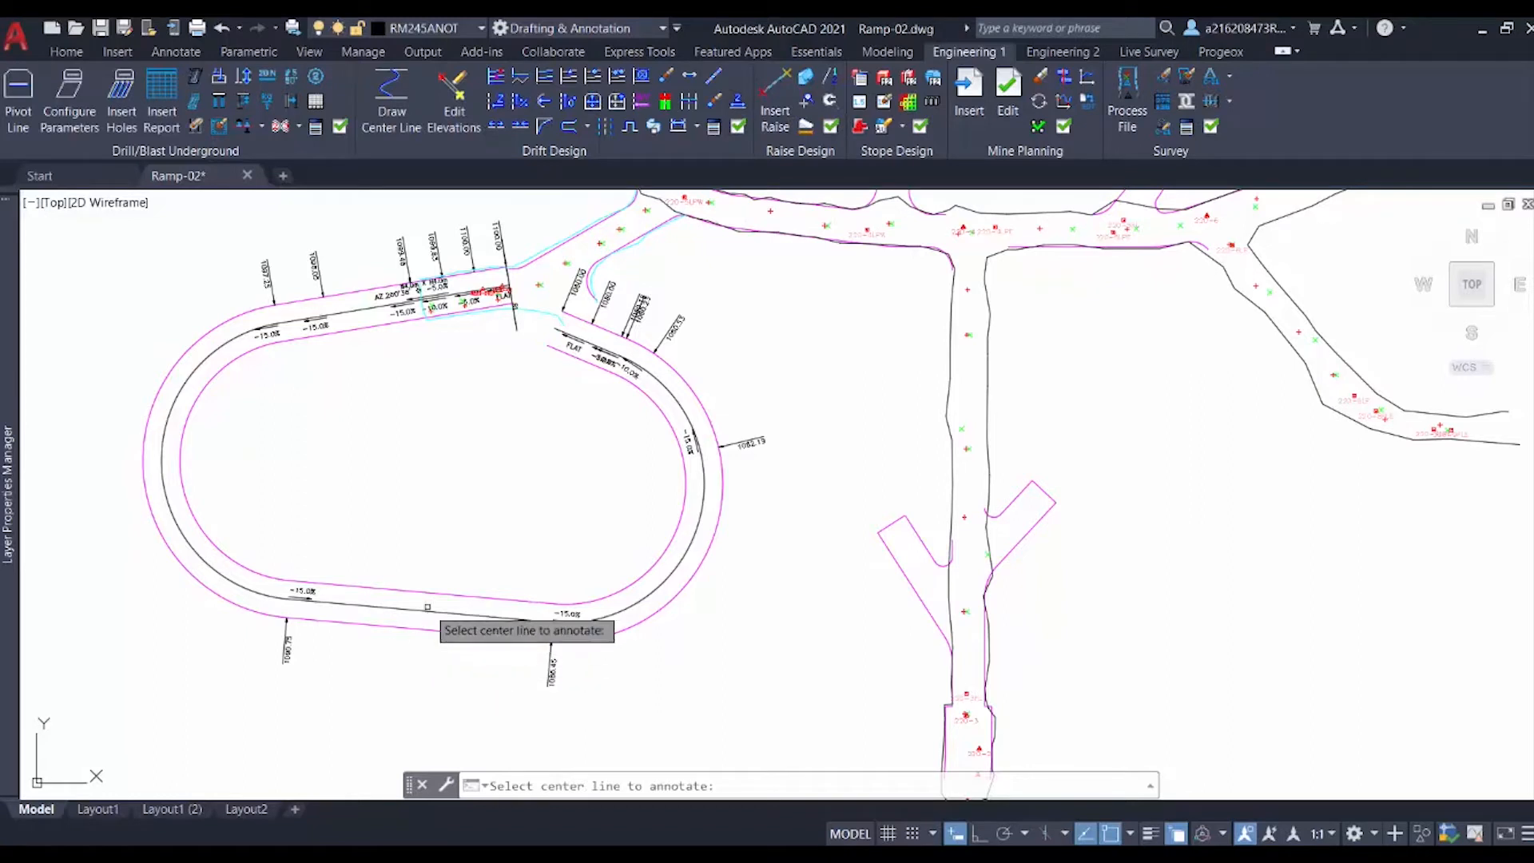
{"action": "left_click", "coordinate": [425, 606]}
{"action": "left_click", "coordinate": [443, 487]}
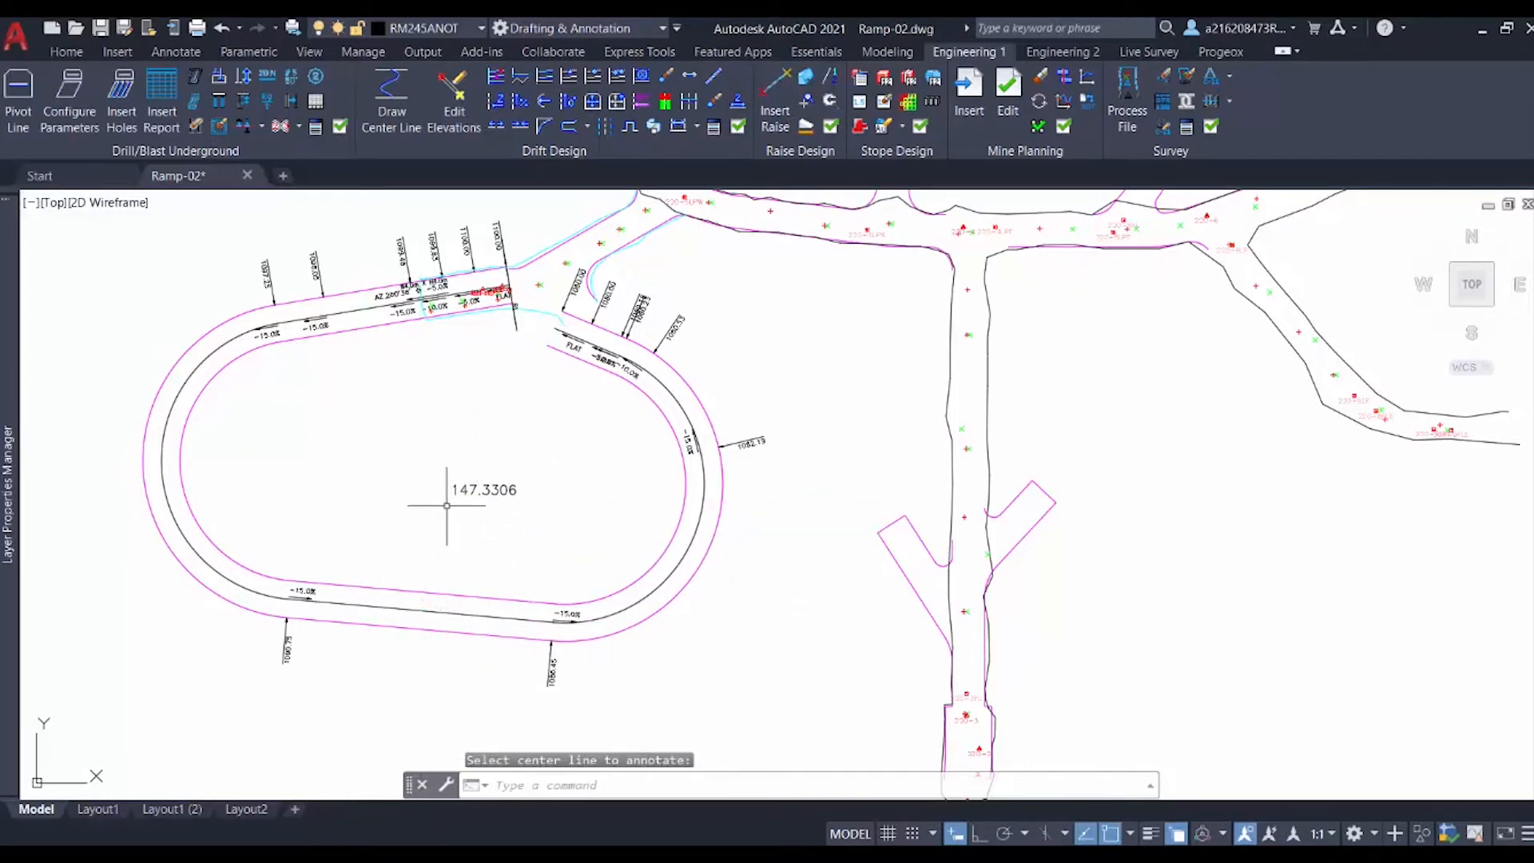
Step: With ortho on, draw an L-shaped section frame below the ramp: a 20-unit vertical line and a 150-unit horizontal line
{"action": "scroll", "coordinate": [457, 533], "scroll_direction": "down", "scroll_amount": 3}
{"action": "middle_click_drag", "start_coordinate": [406, 639], "coordinate": [461, 493]}
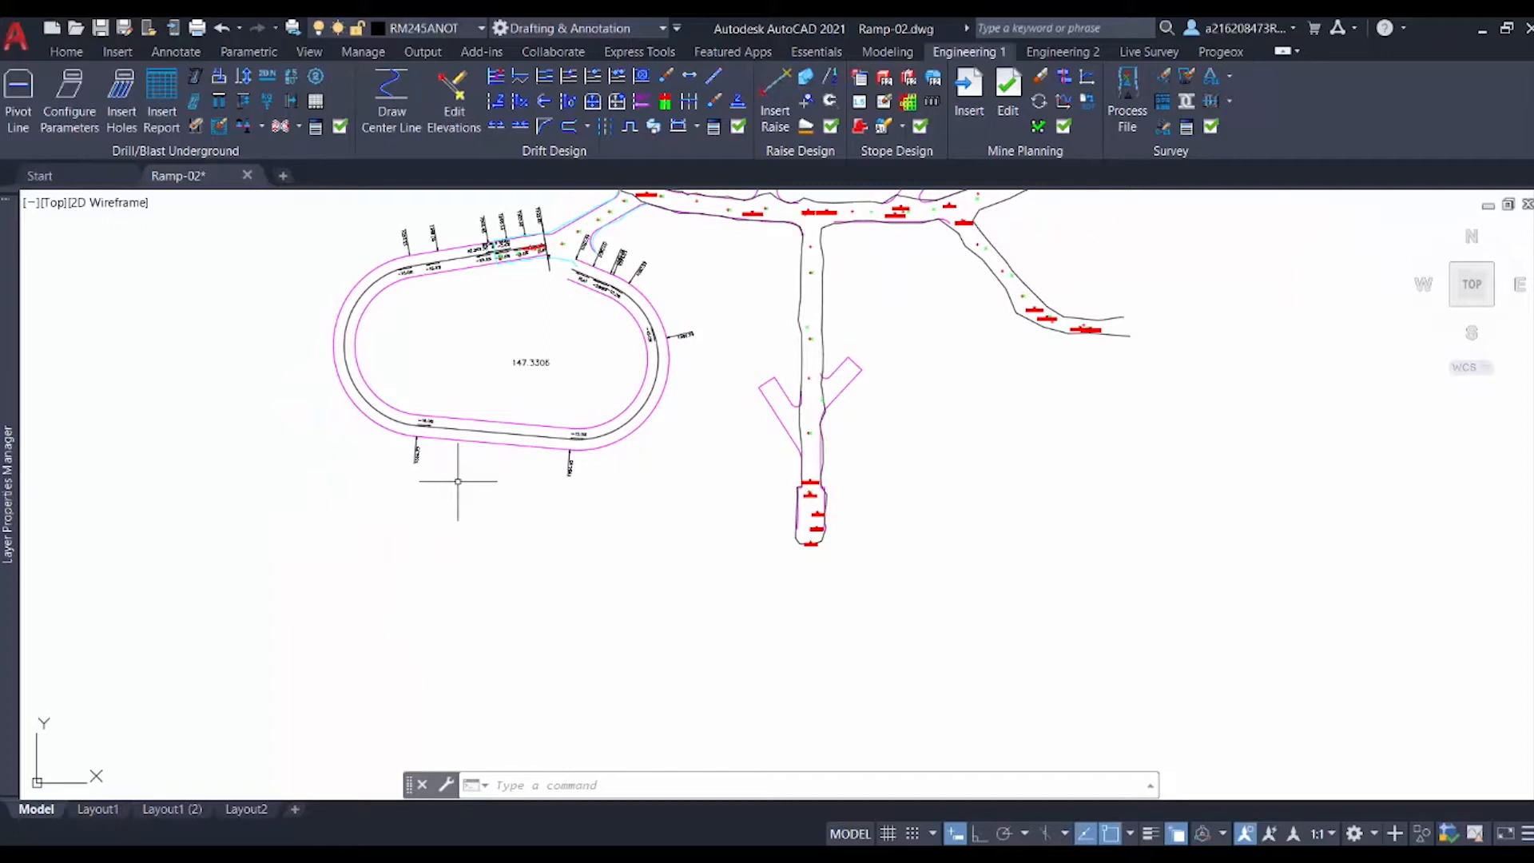
{"action": "type", "text": "l"}
{"action": "key", "text": "Return"}
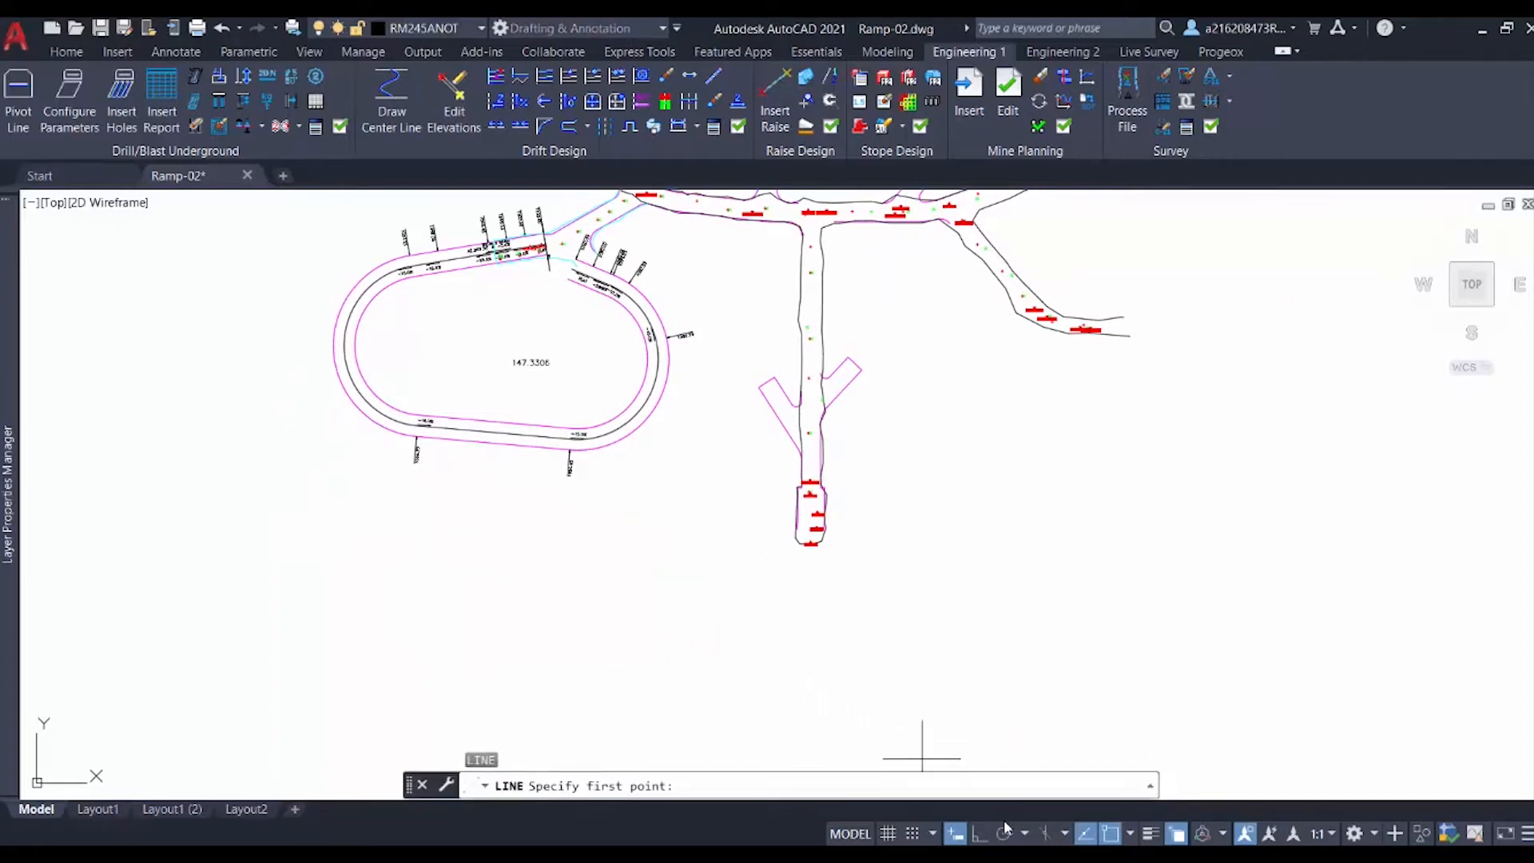
{"action": "left_click", "coordinate": [978, 834]}
{"action": "middle_click_drag", "start_coordinate": [371, 539], "coordinate": [533, 527]}
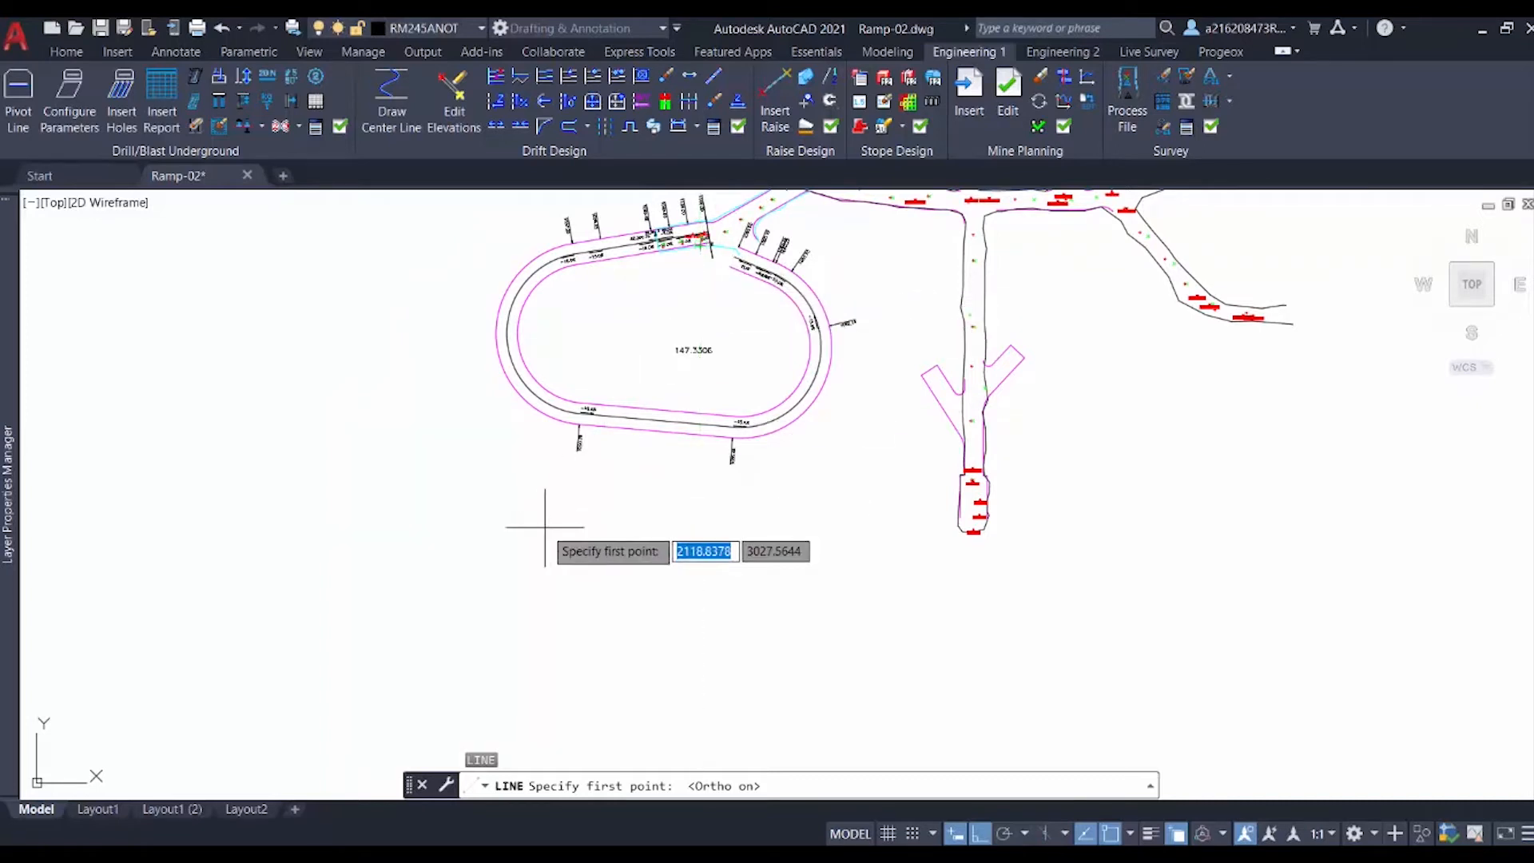
{"action": "middle_click_drag", "start_coordinate": [485, 524], "coordinate": [480, 436]}
{"action": "left_click", "coordinate": [477, 419]}
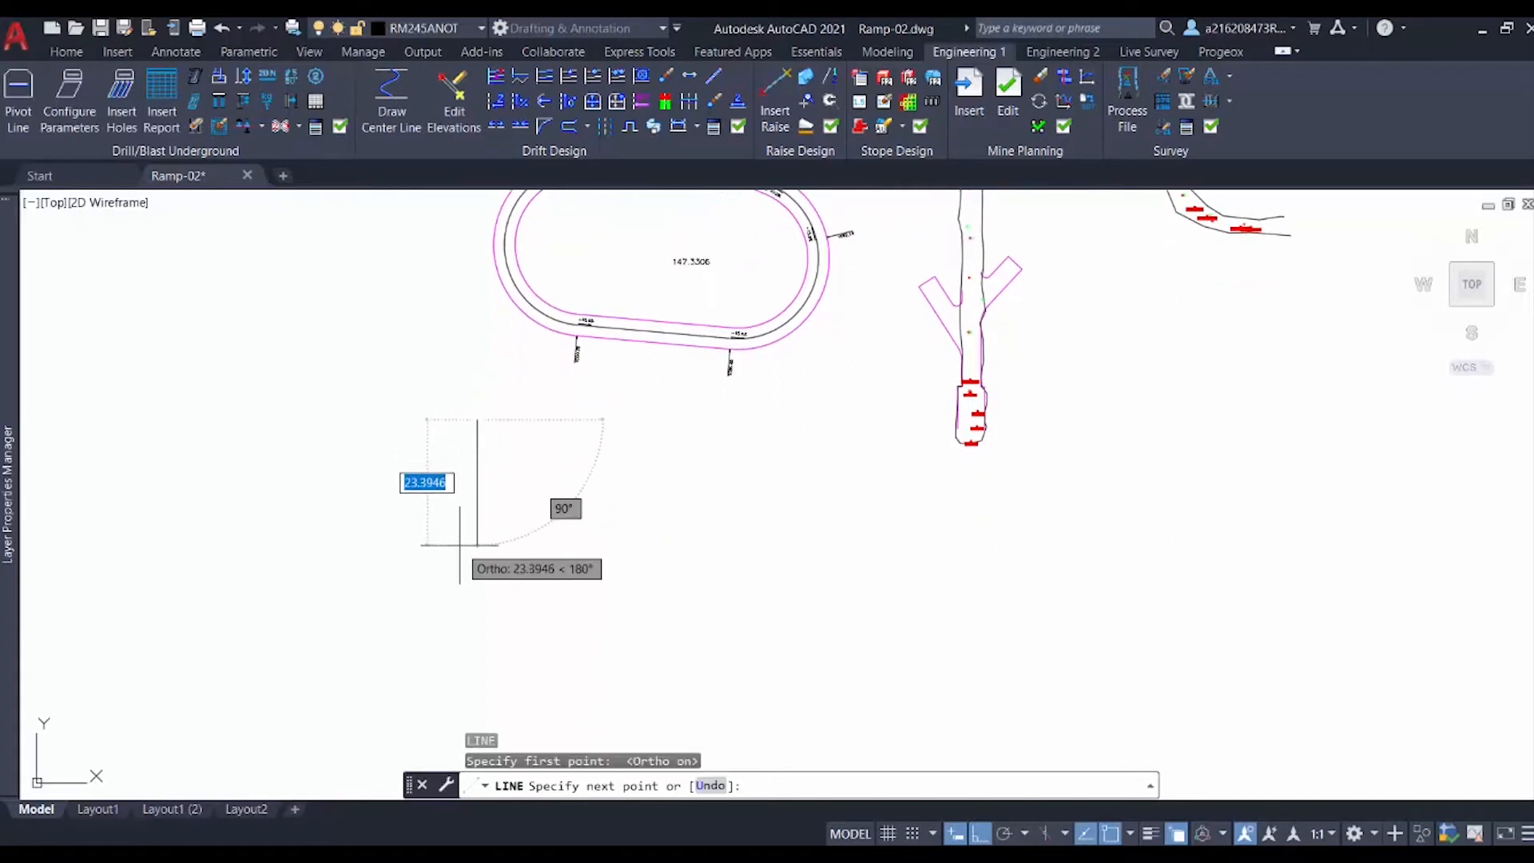
{"action": "type", "text": "20"}
{"action": "key", "text": "Return"}
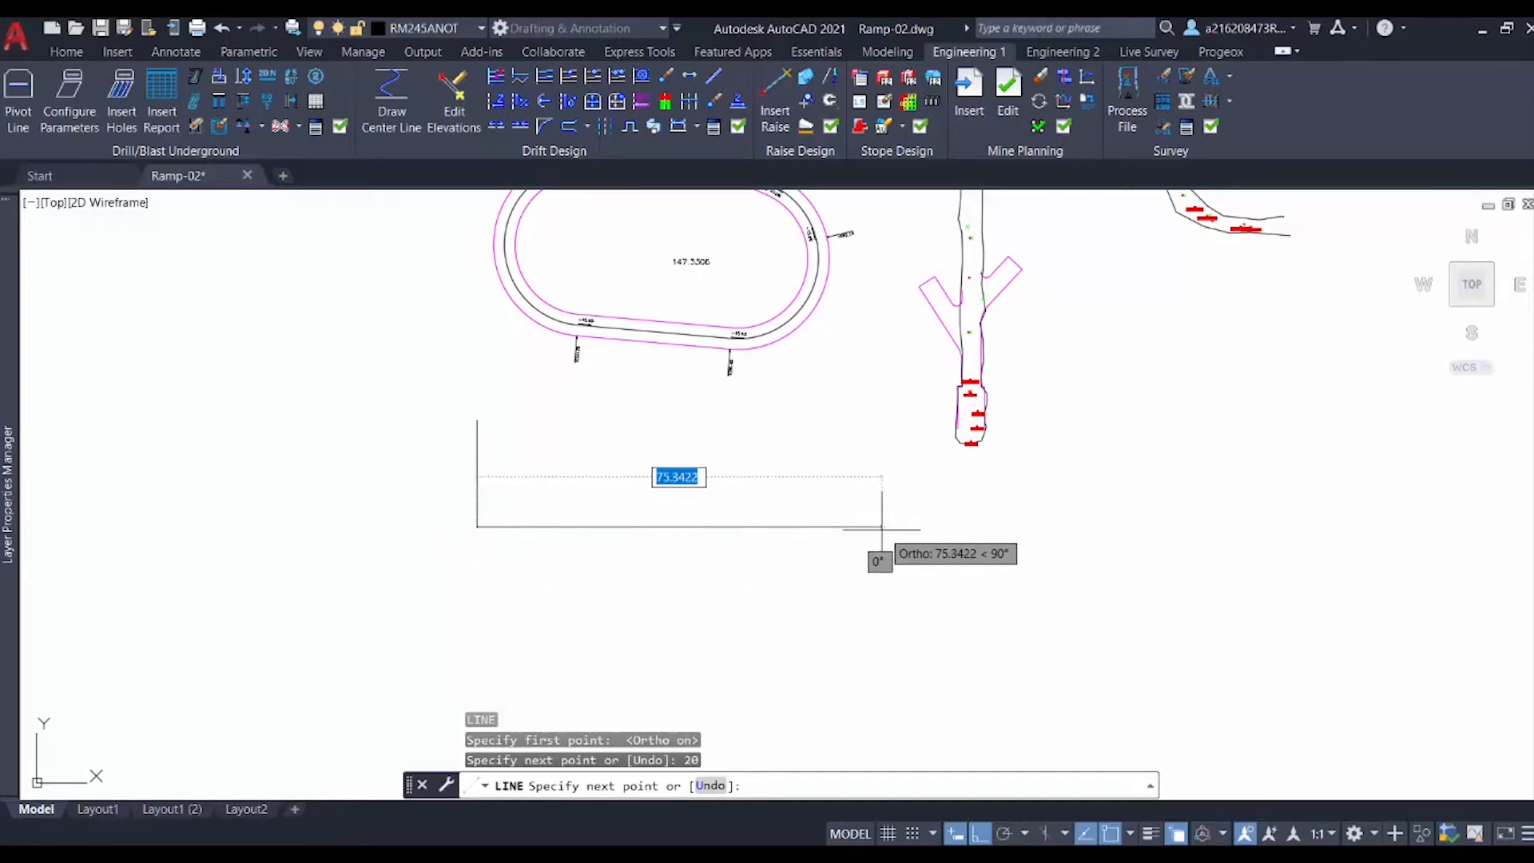
{"action": "type", "text": "15"}
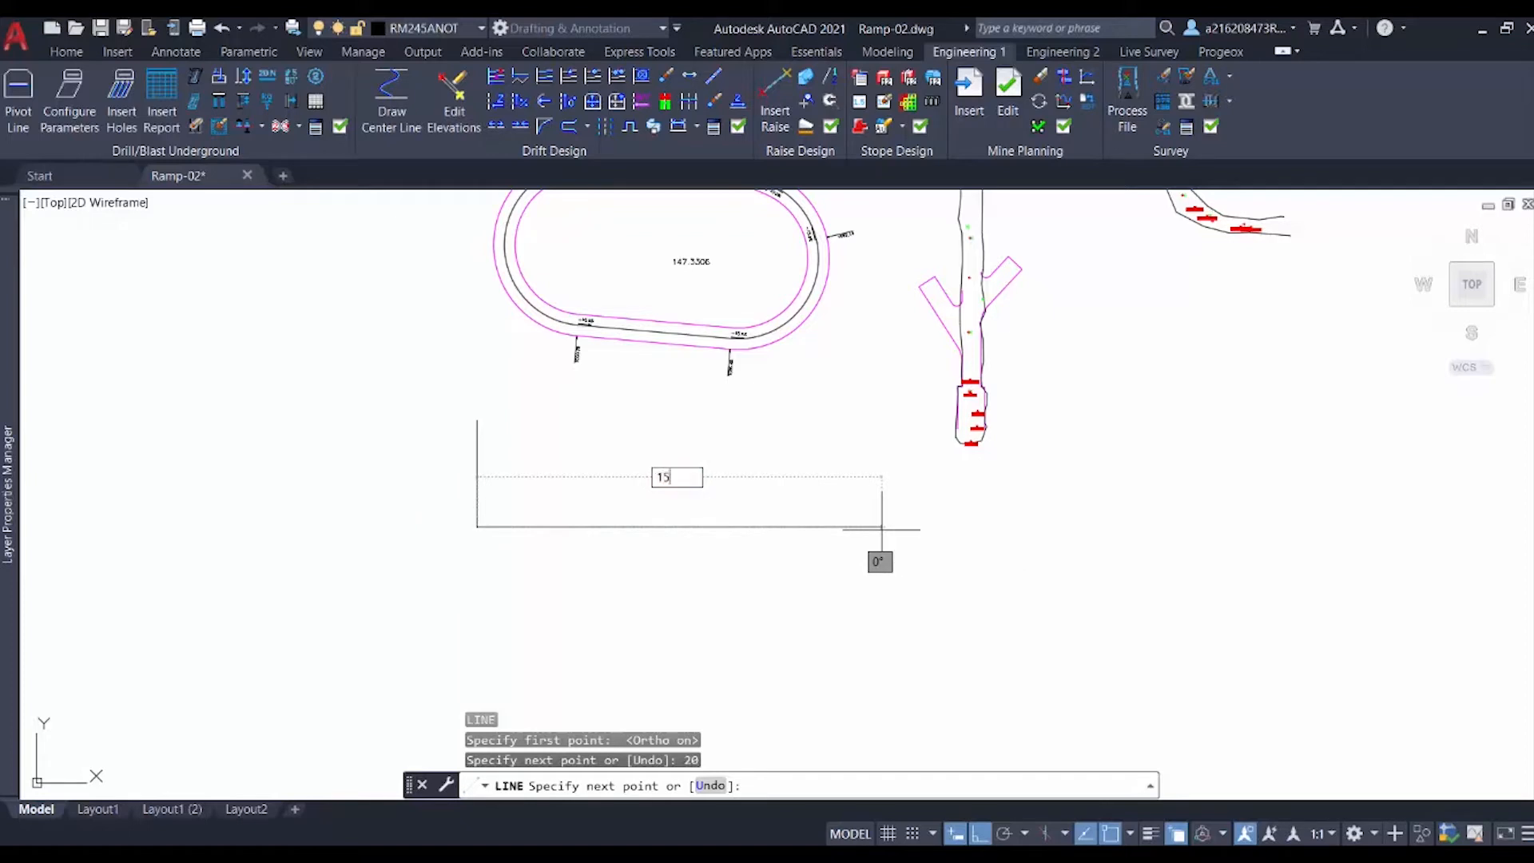
{"action": "type", "text": "0"}
{"action": "key", "text": "Return"}
{"action": "key", "text": "Escape"}
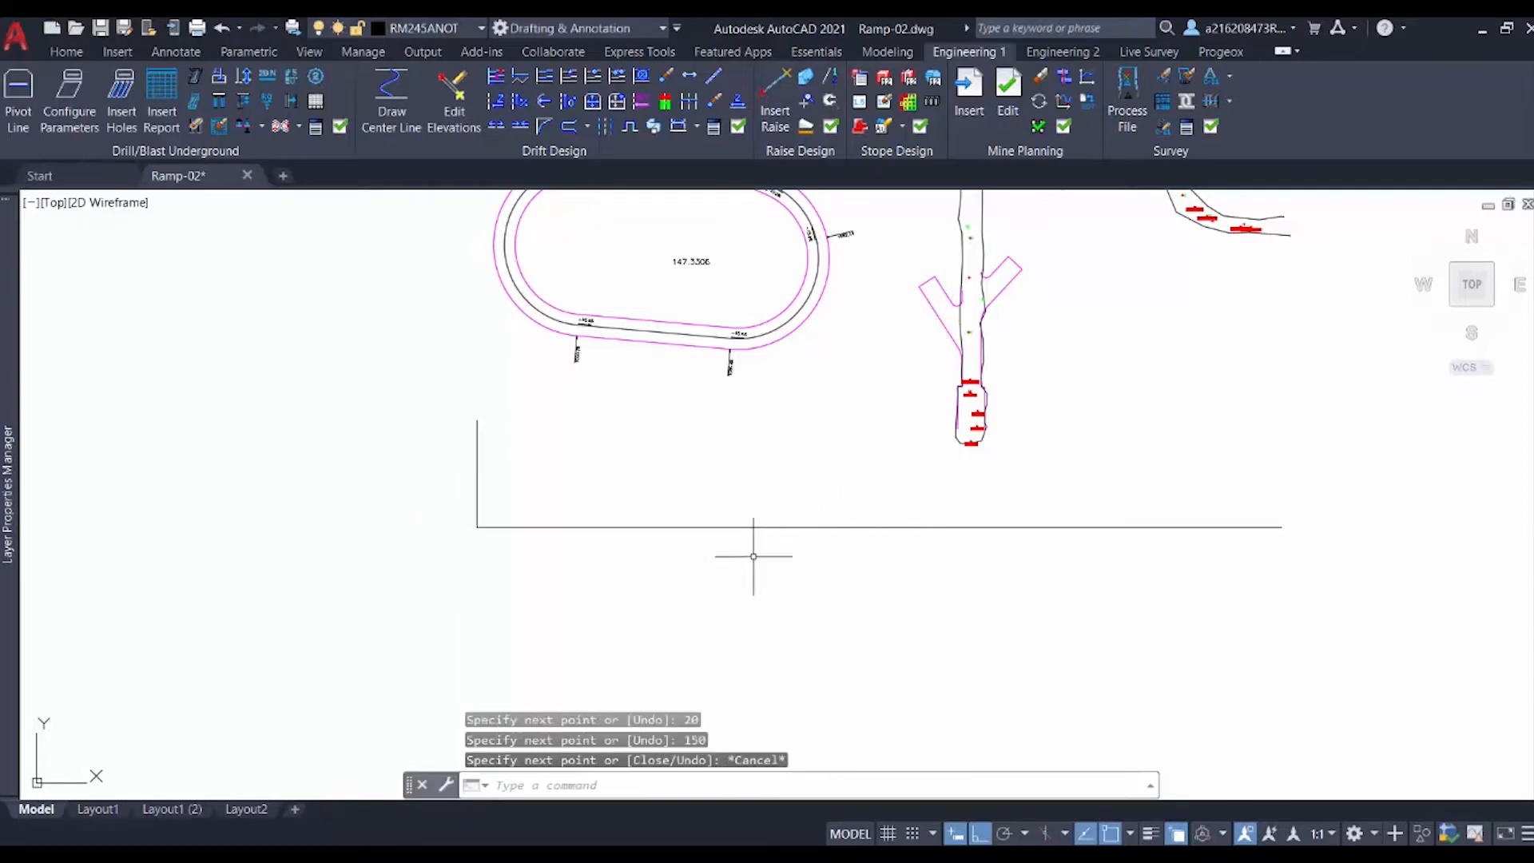
Step: Turn ortho off, select both frame lines and move them down and to the left
{"action": "left_click", "coordinate": [980, 833]}
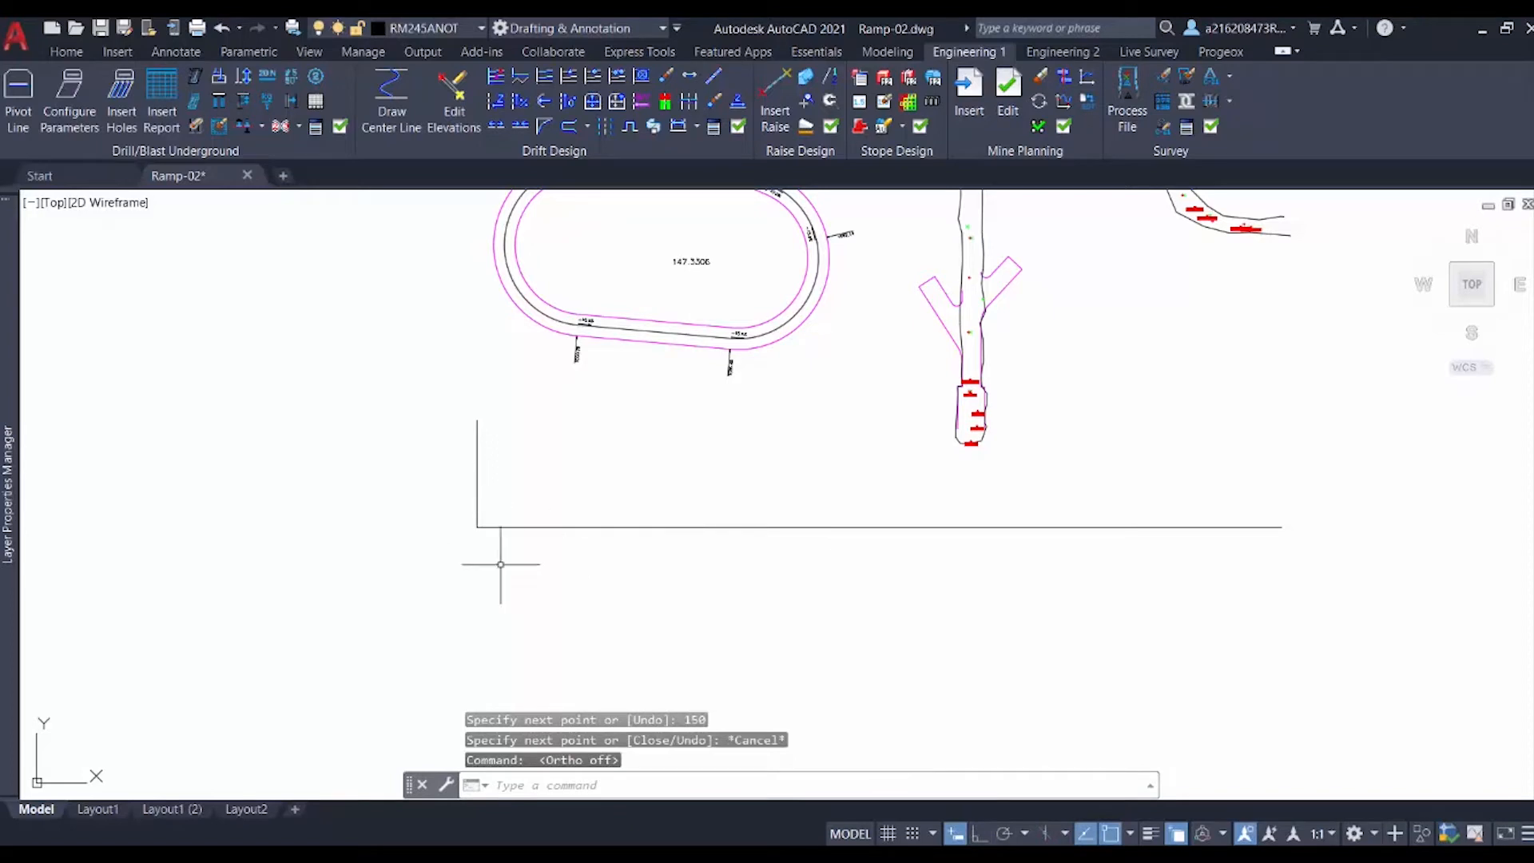
{"action": "key", "text": "Escape"}
{"action": "left_click", "coordinate": [527, 576]}
{"action": "left_click", "coordinate": [444, 519]}
{"action": "type", "text": "mov"}
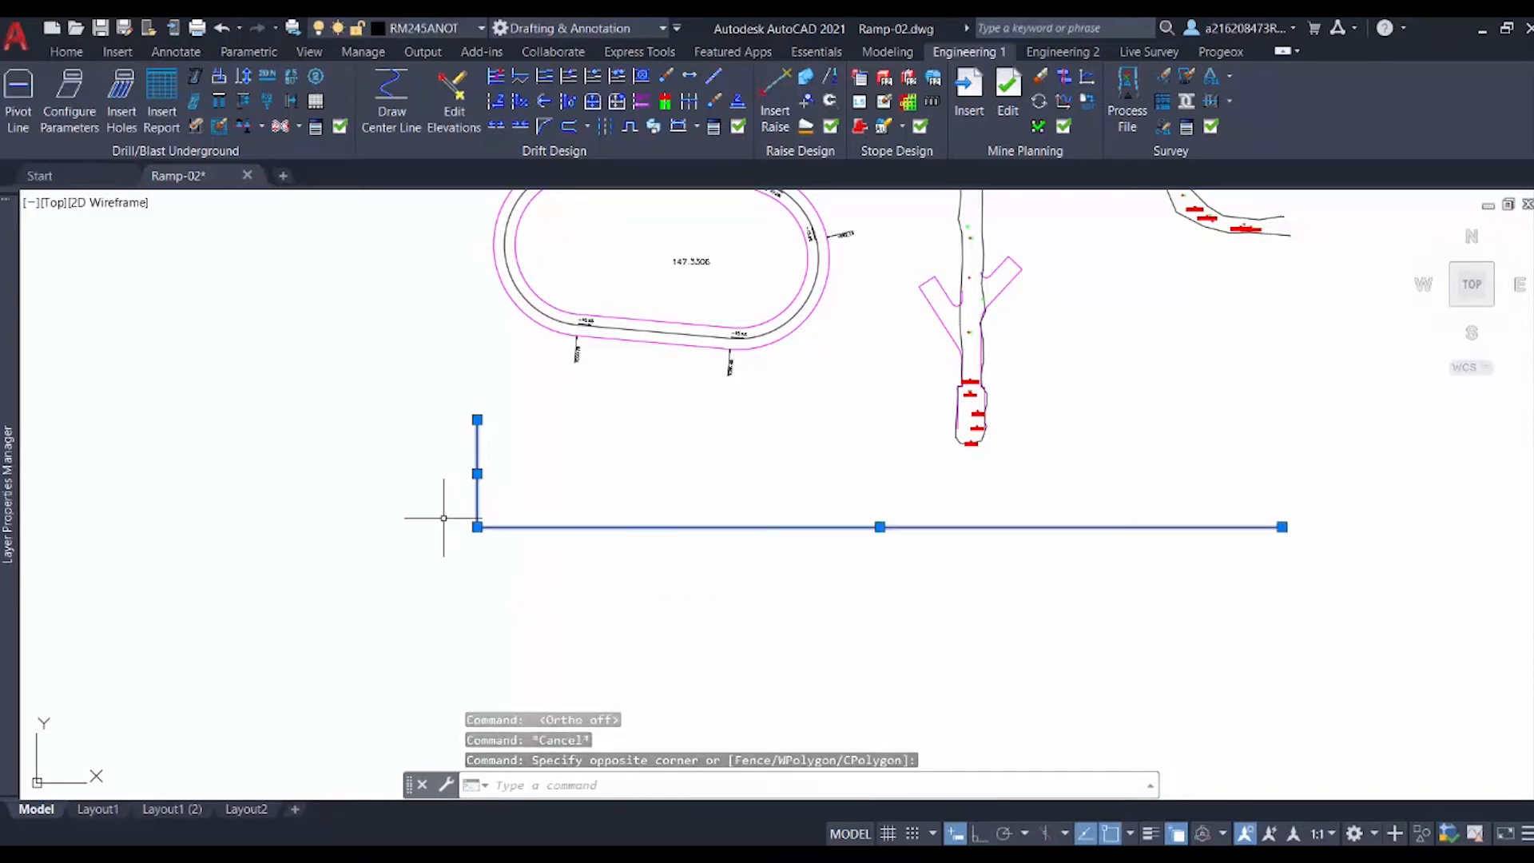
{"action": "type", "text": "e"}
{"action": "key", "text": "Return"}
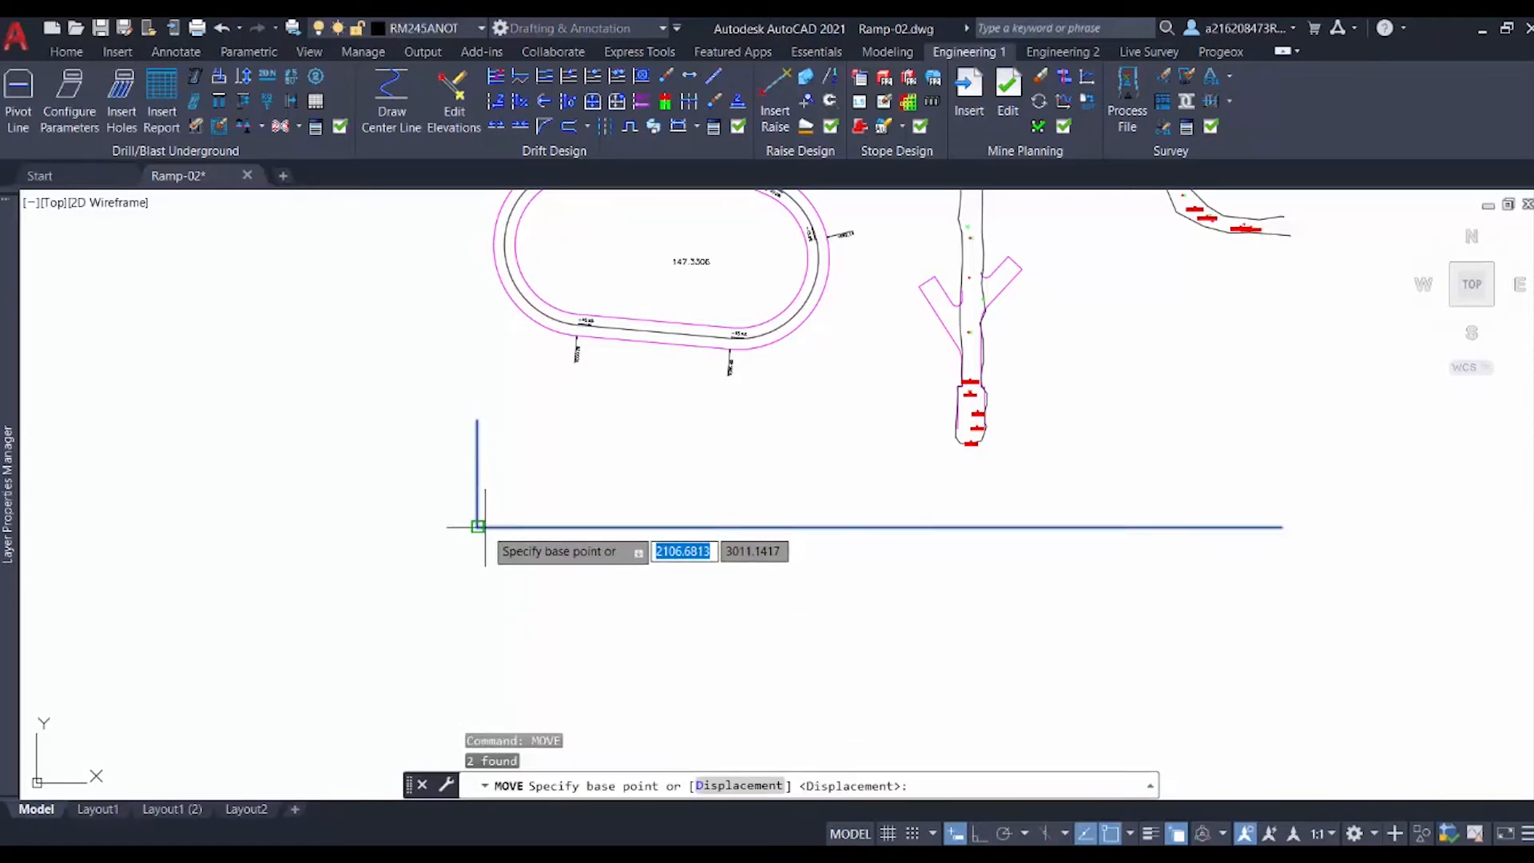
{"action": "left_click", "coordinate": [477, 527]}
{"action": "left_click", "coordinate": [306, 564]}
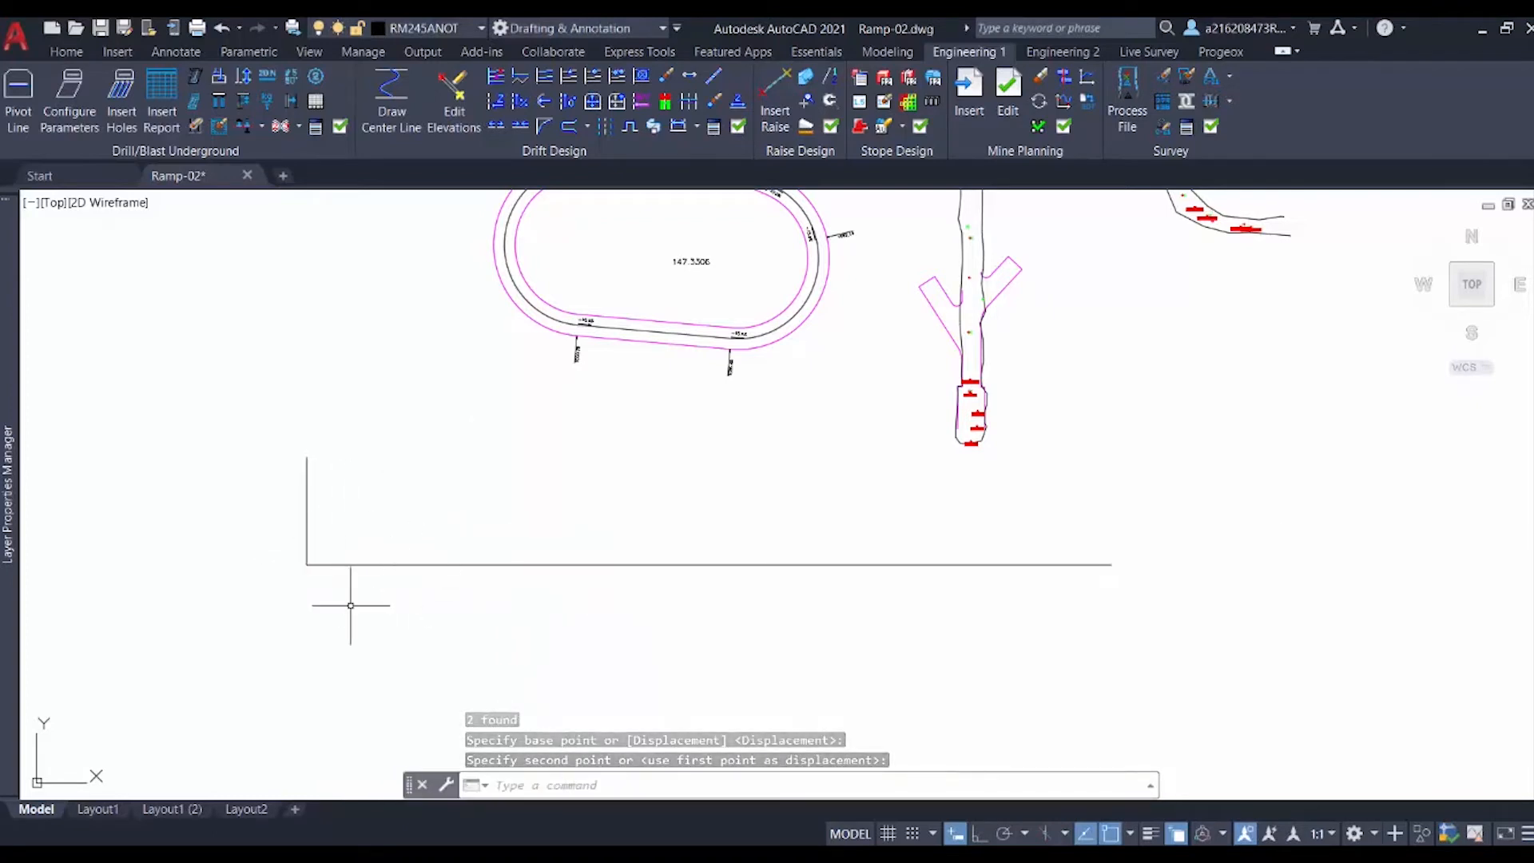
Step: Start the unfold section setup, picking the vertical line as reference and the horizontal line as elevation line, accepting both directions
{"action": "middle_click_drag", "start_coordinate": [356, 520], "coordinate": [264, 550]}
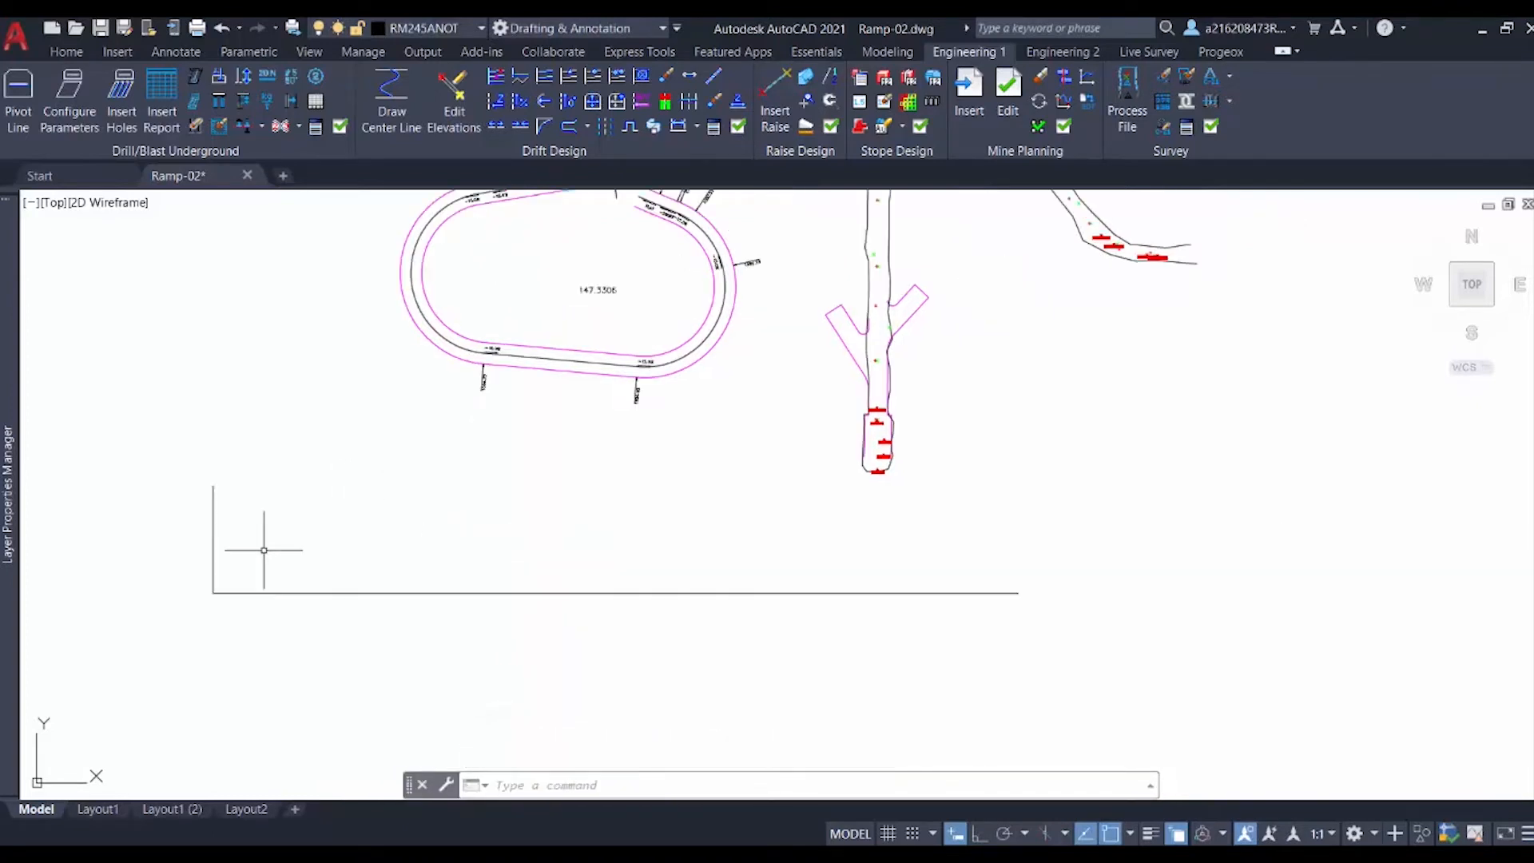
{"action": "left_click", "coordinate": [521, 80]}
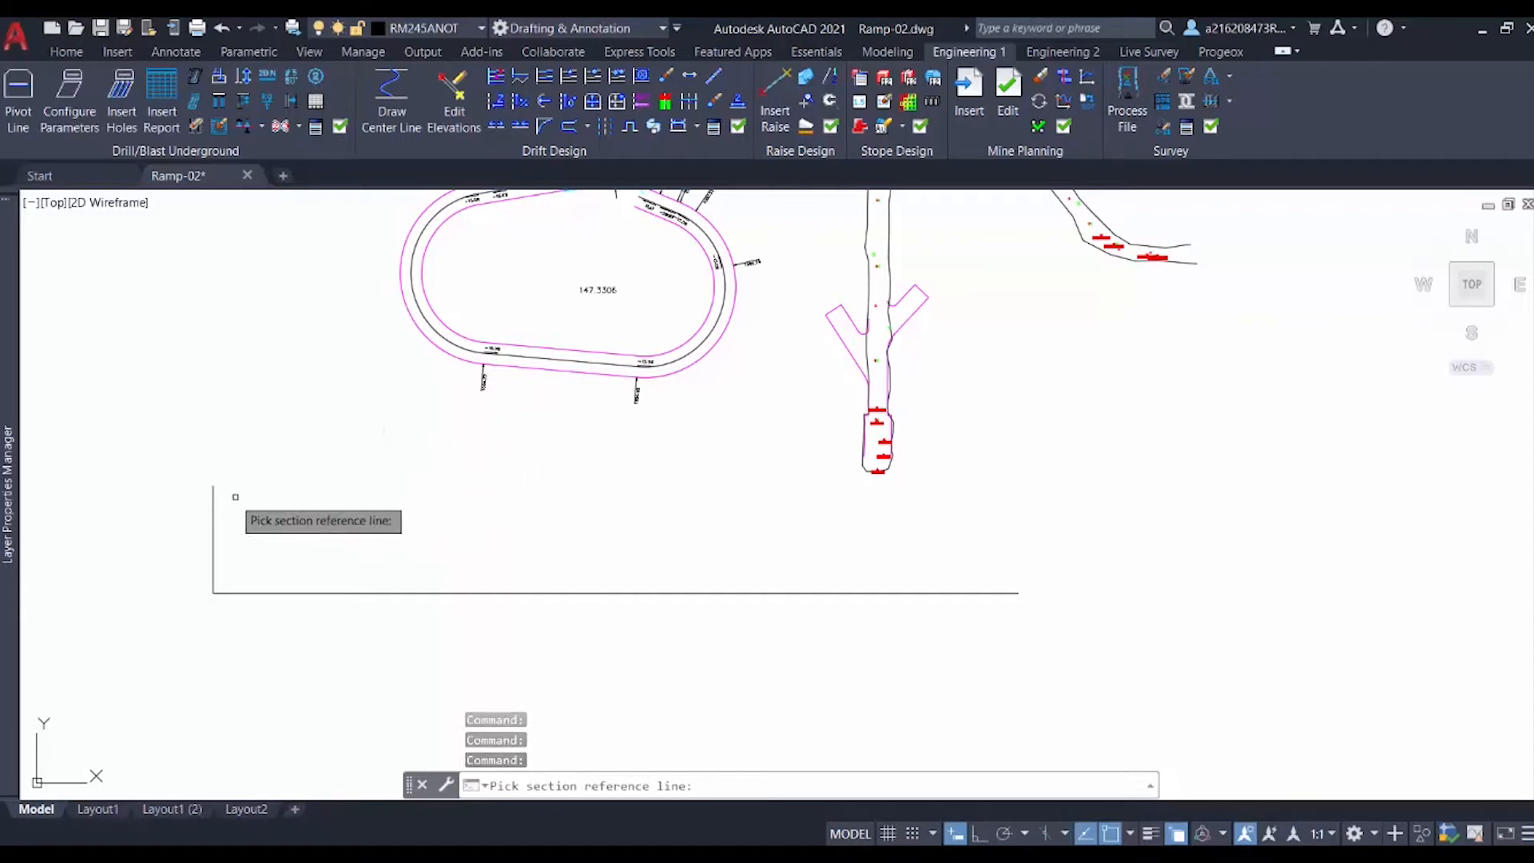
{"action": "left_click", "coordinate": [213, 537]}
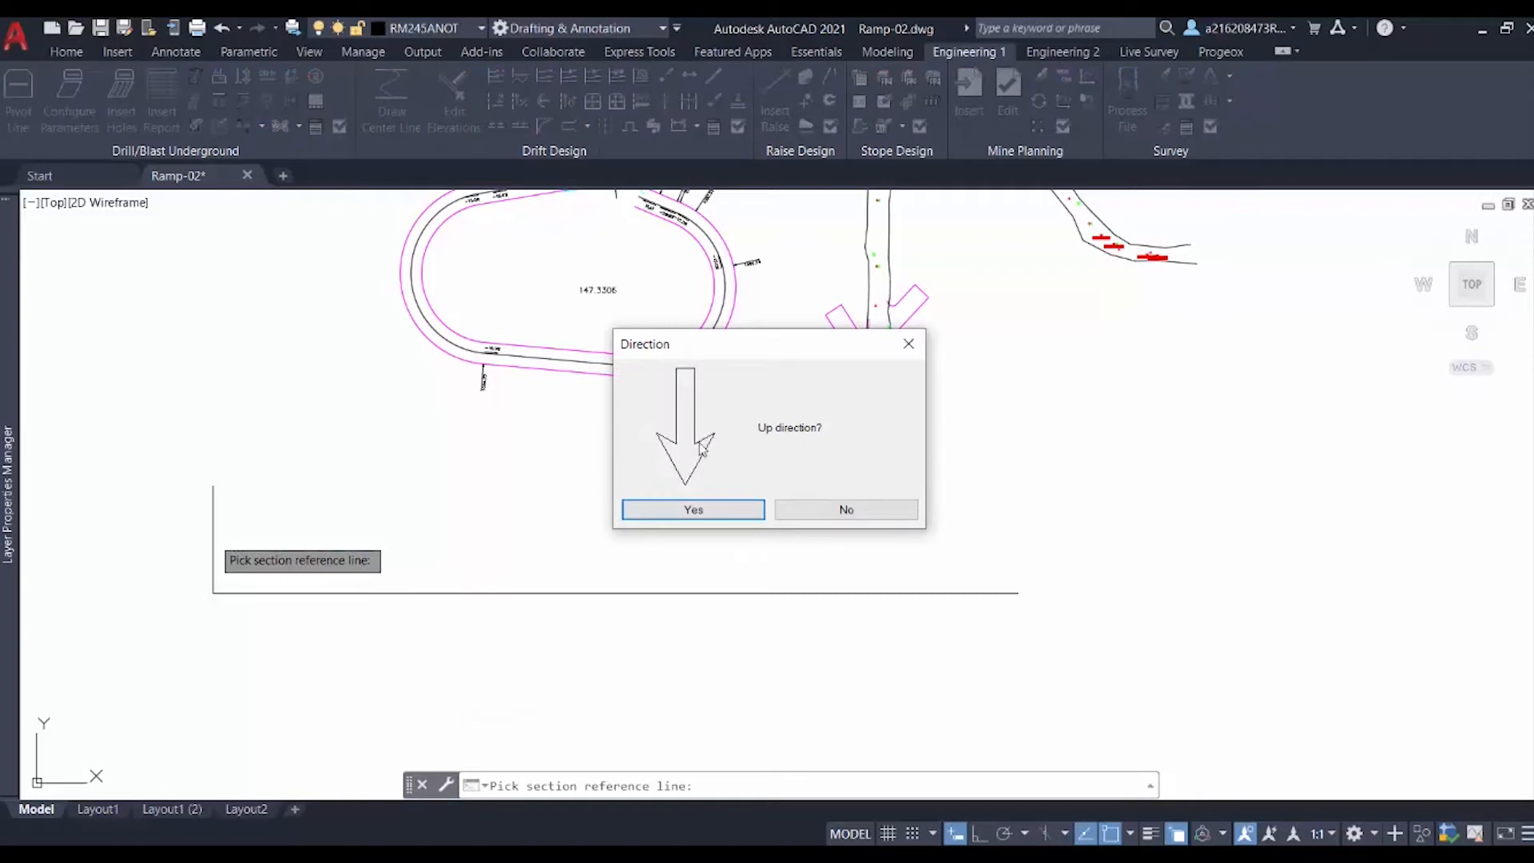
{"action": "left_click", "coordinate": [825, 513]}
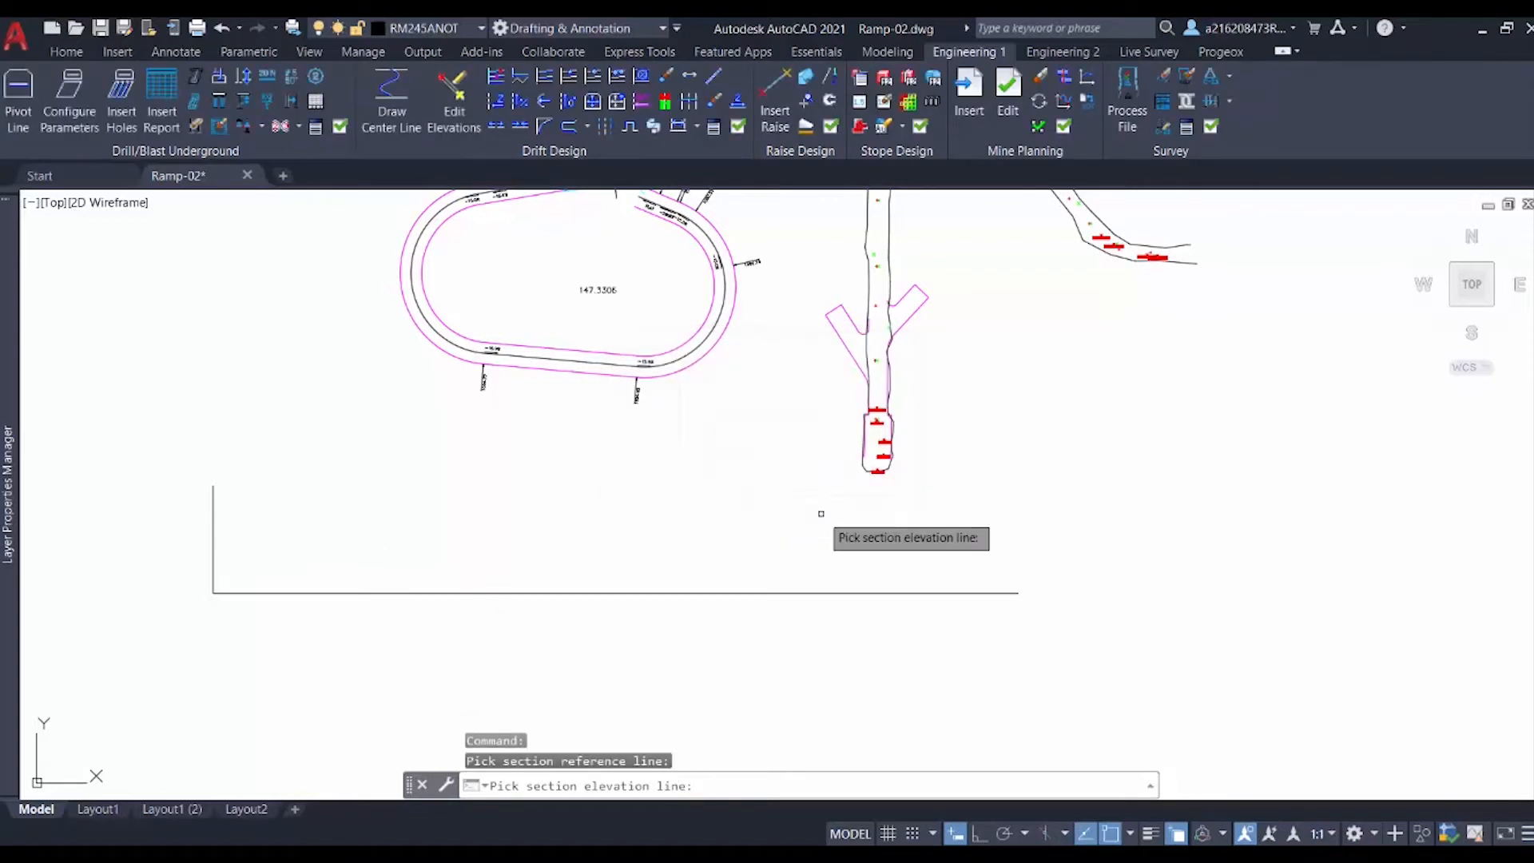
{"action": "left_click", "coordinate": [385, 593]}
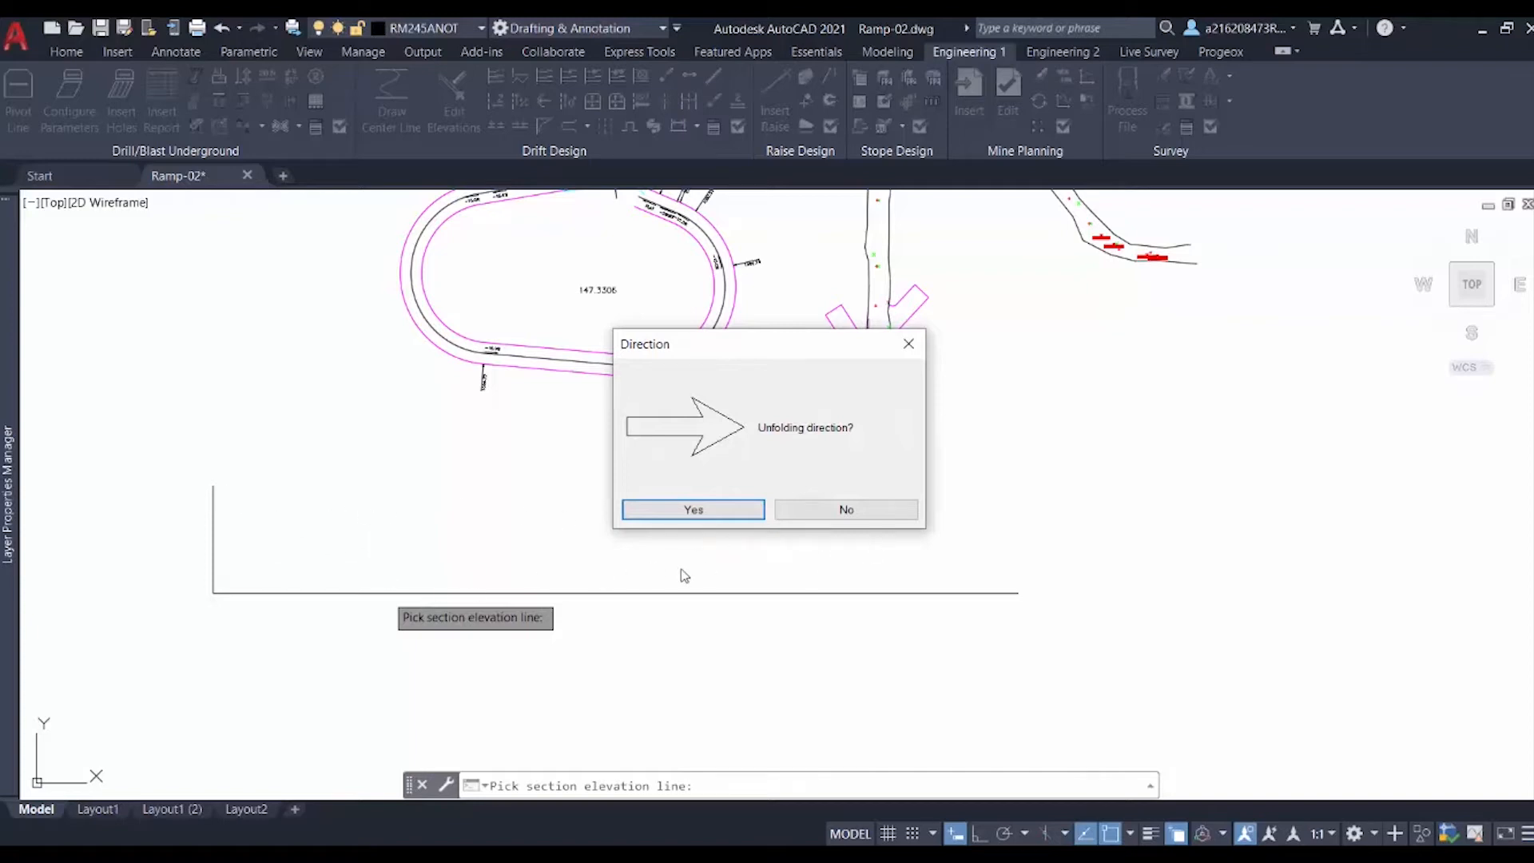
{"action": "left_click", "coordinate": [702, 510]}
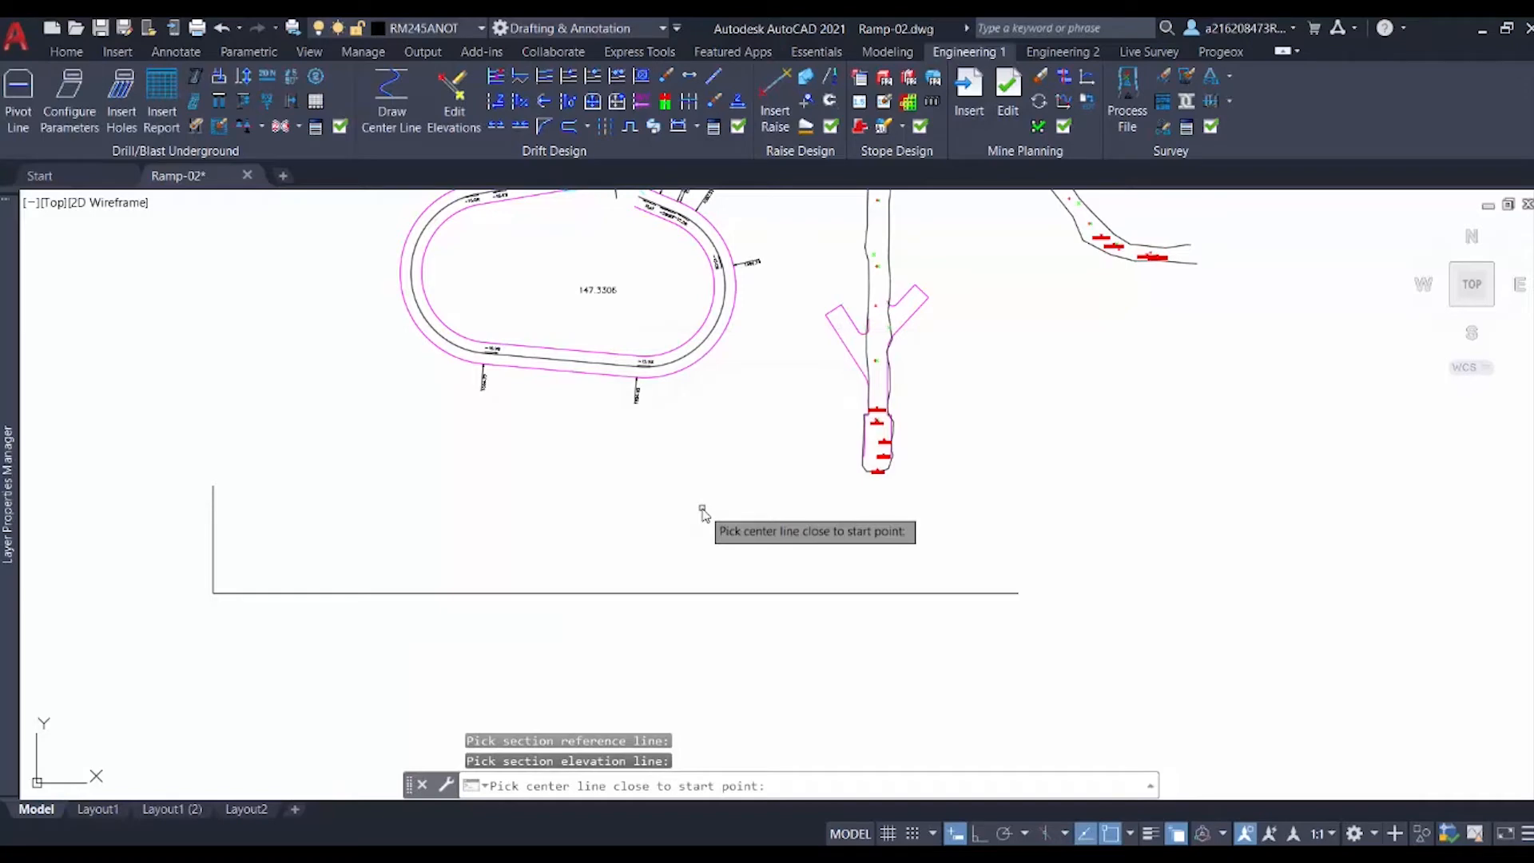
Step: Pick the ramp center line near its start point, enter the section's base elevation and accept the unfold direction
{"action": "scroll", "coordinate": [562, 471], "scroll_direction": "up", "scroll_amount": 5}
{"action": "scroll", "coordinate": [639, 390], "scroll_direction": "up", "scroll_amount": 6}
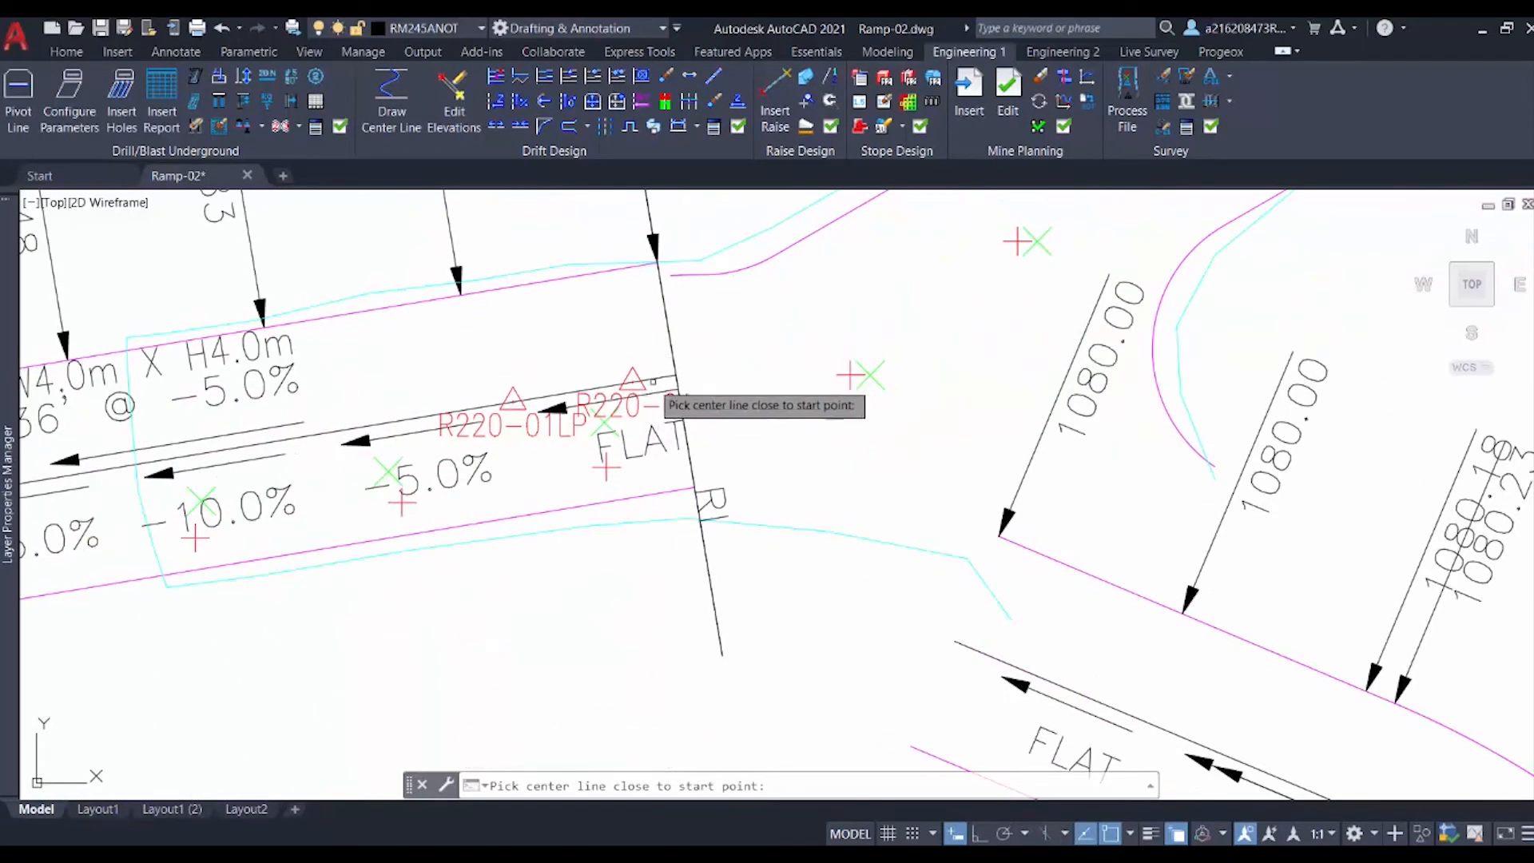
{"action": "left_click", "coordinate": [673, 390]}
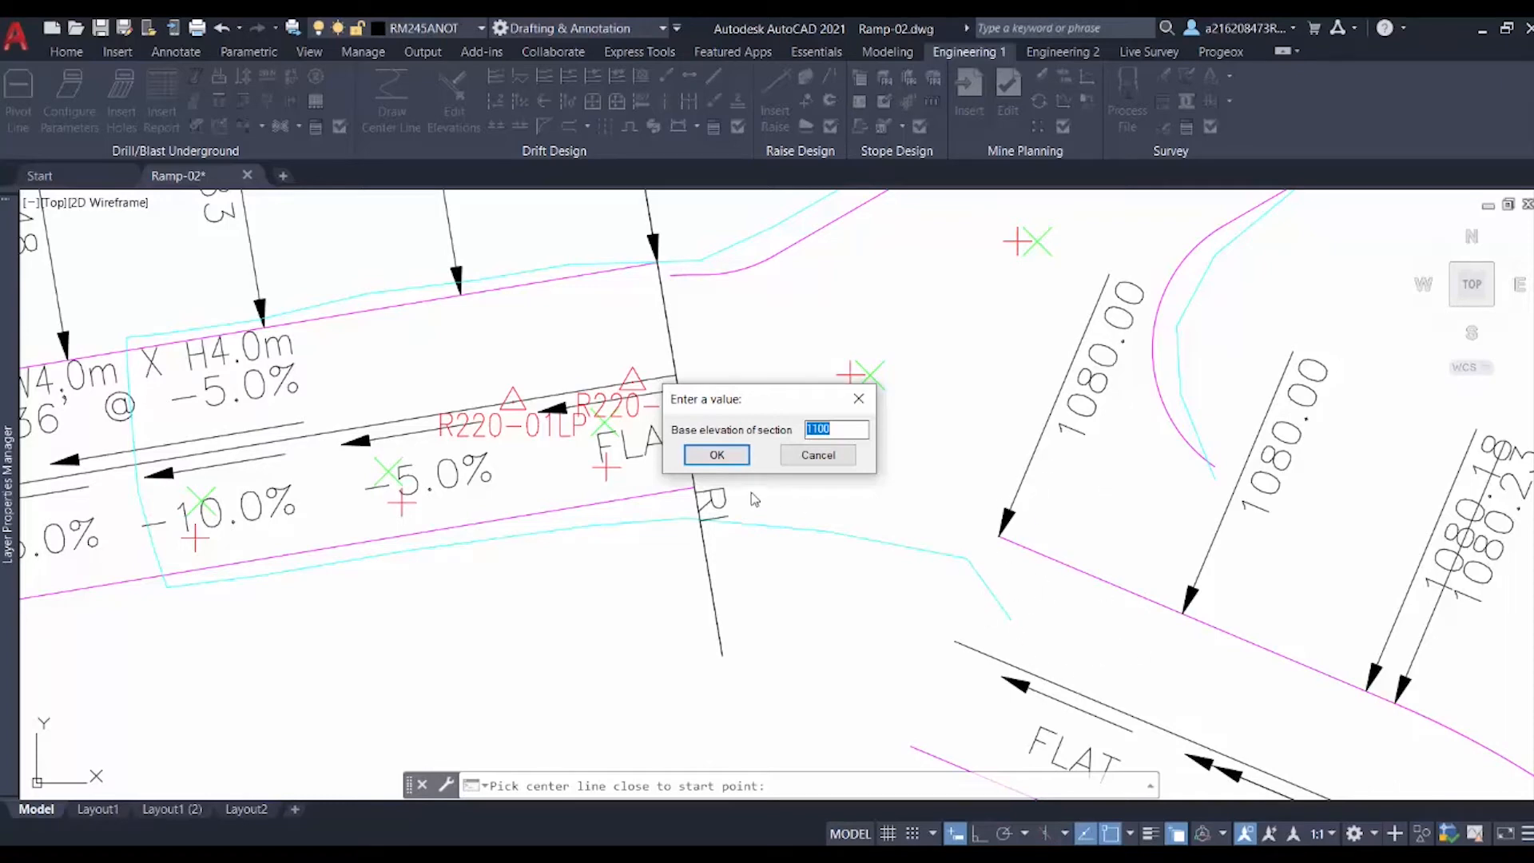
{"action": "type", "text": "10"}
{"action": "key", "text": "Return"}
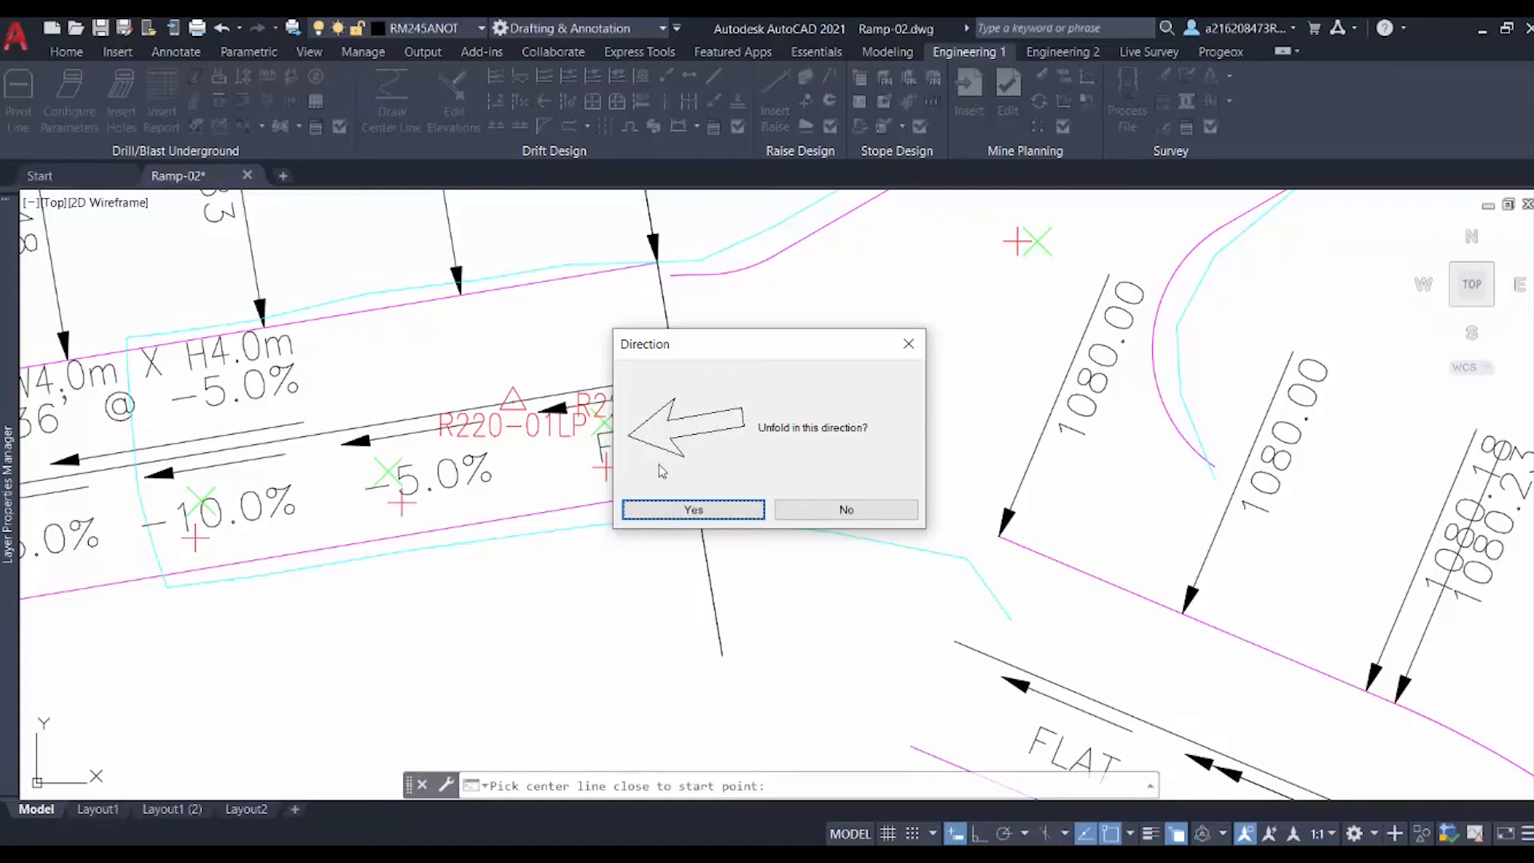
{"action": "left_click", "coordinate": [693, 509]}
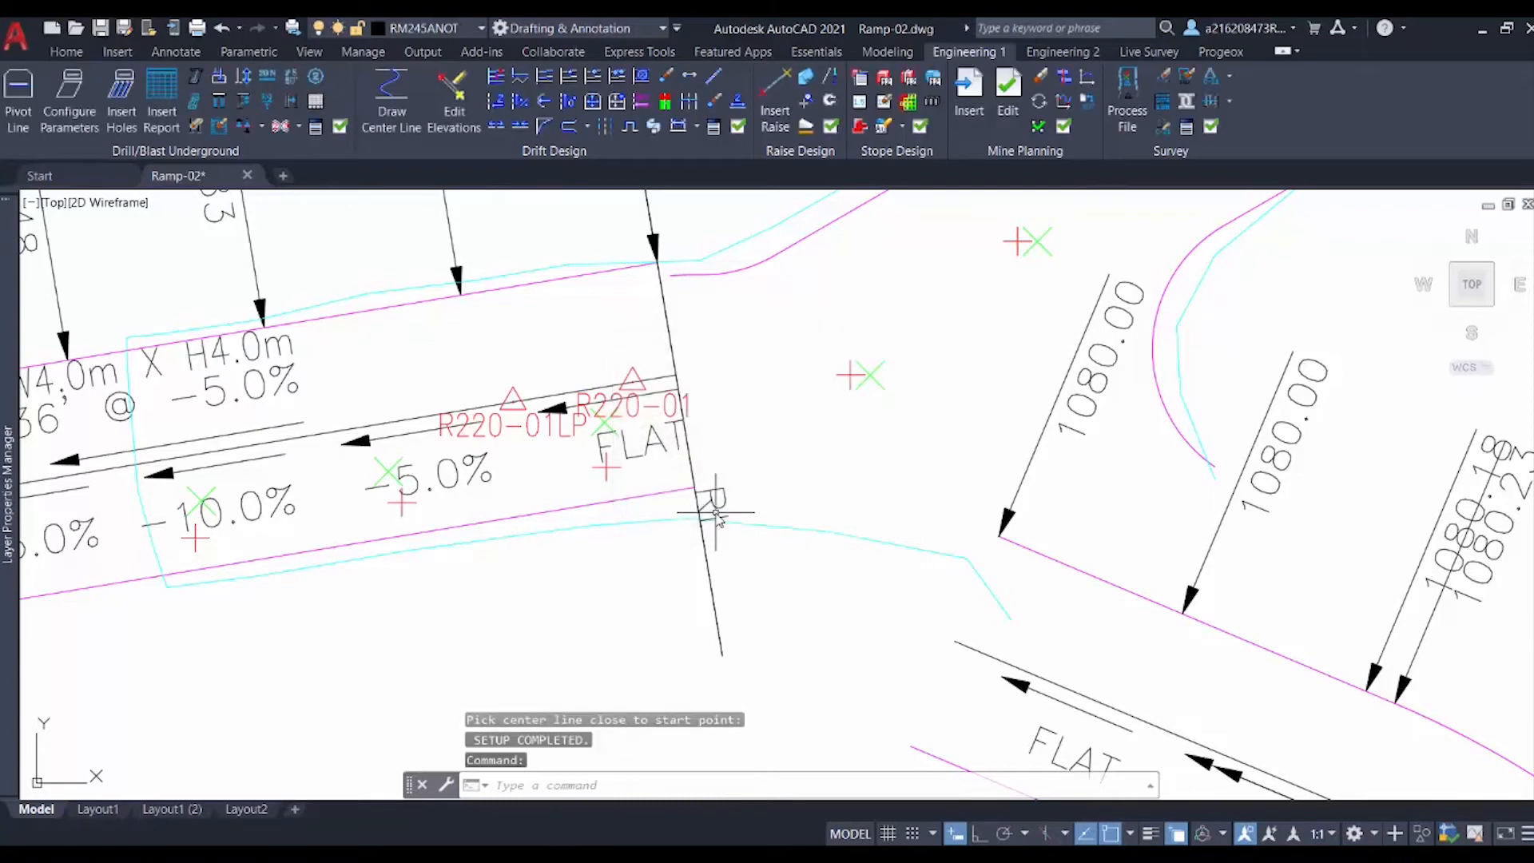
Step: Unfold the center line onto the section with reference line, elevation and slope annotations at a 4.0 drift height, placing the elevation text
{"action": "scroll", "coordinate": [711, 513], "scroll_direction": "down", "scroll_amount": 4}
{"action": "middle_click_drag", "start_coordinate": [678, 595], "coordinate": [657, 374]}
{"action": "scroll", "coordinate": [651, 383], "scroll_direction": "down", "scroll_amount": 5}
{"action": "mouse_move", "coordinate": [573, 527]}
{"action": "middle_mouse_down"}
{"action": "mouse_move", "coordinate": [589, 496]}
{"action": "mouse_move", "coordinate": [584, 336]}
{"action": "middle_mouse_up"}
{"action": "middle_click_drag", "start_coordinate": [514, 483], "coordinate": [467, 525]}
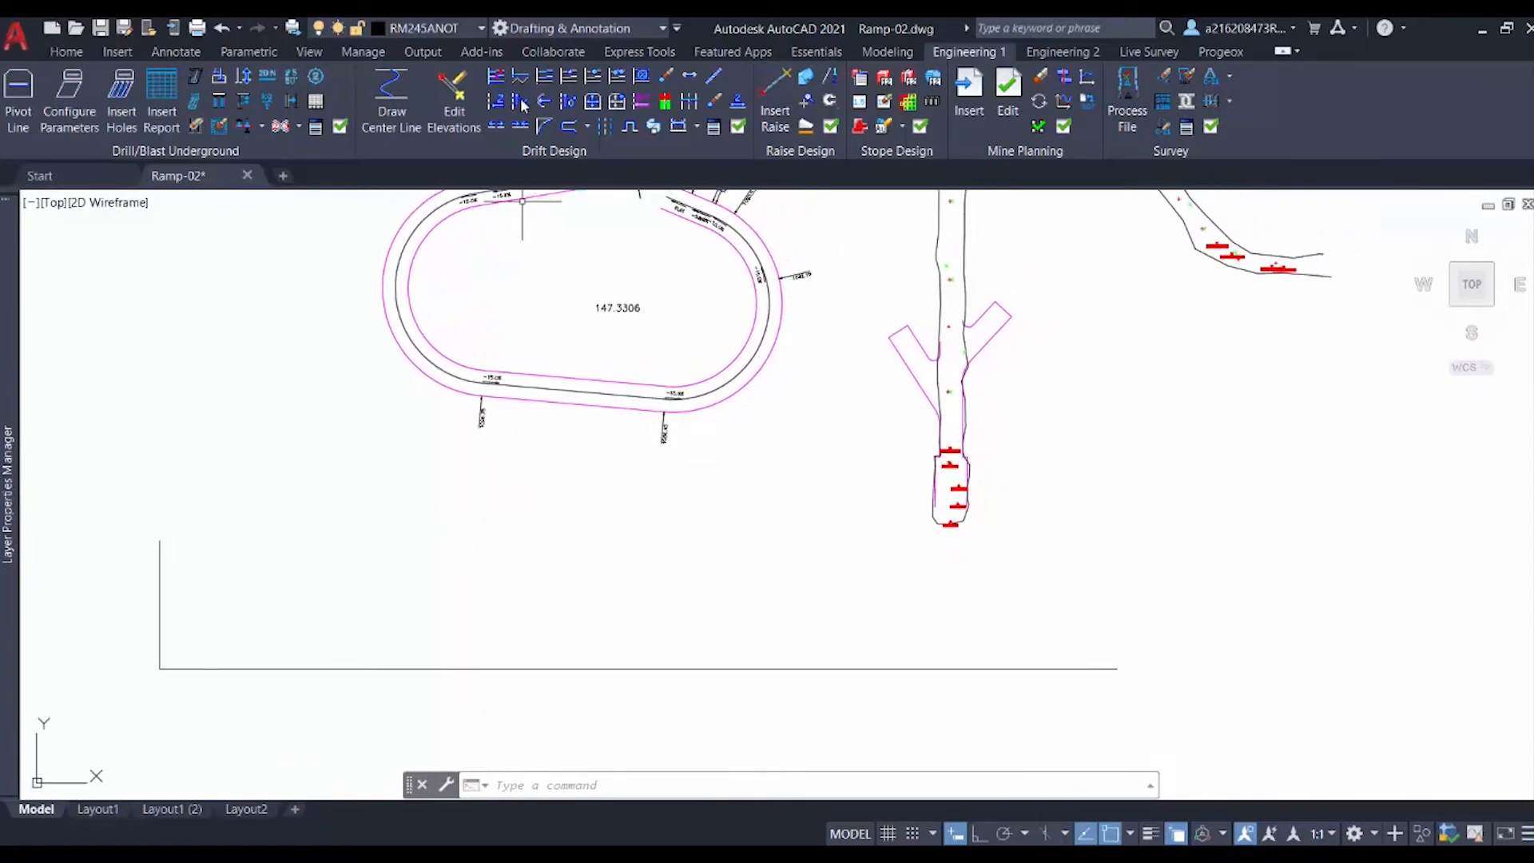
{"action": "left_click", "coordinate": [544, 90]}
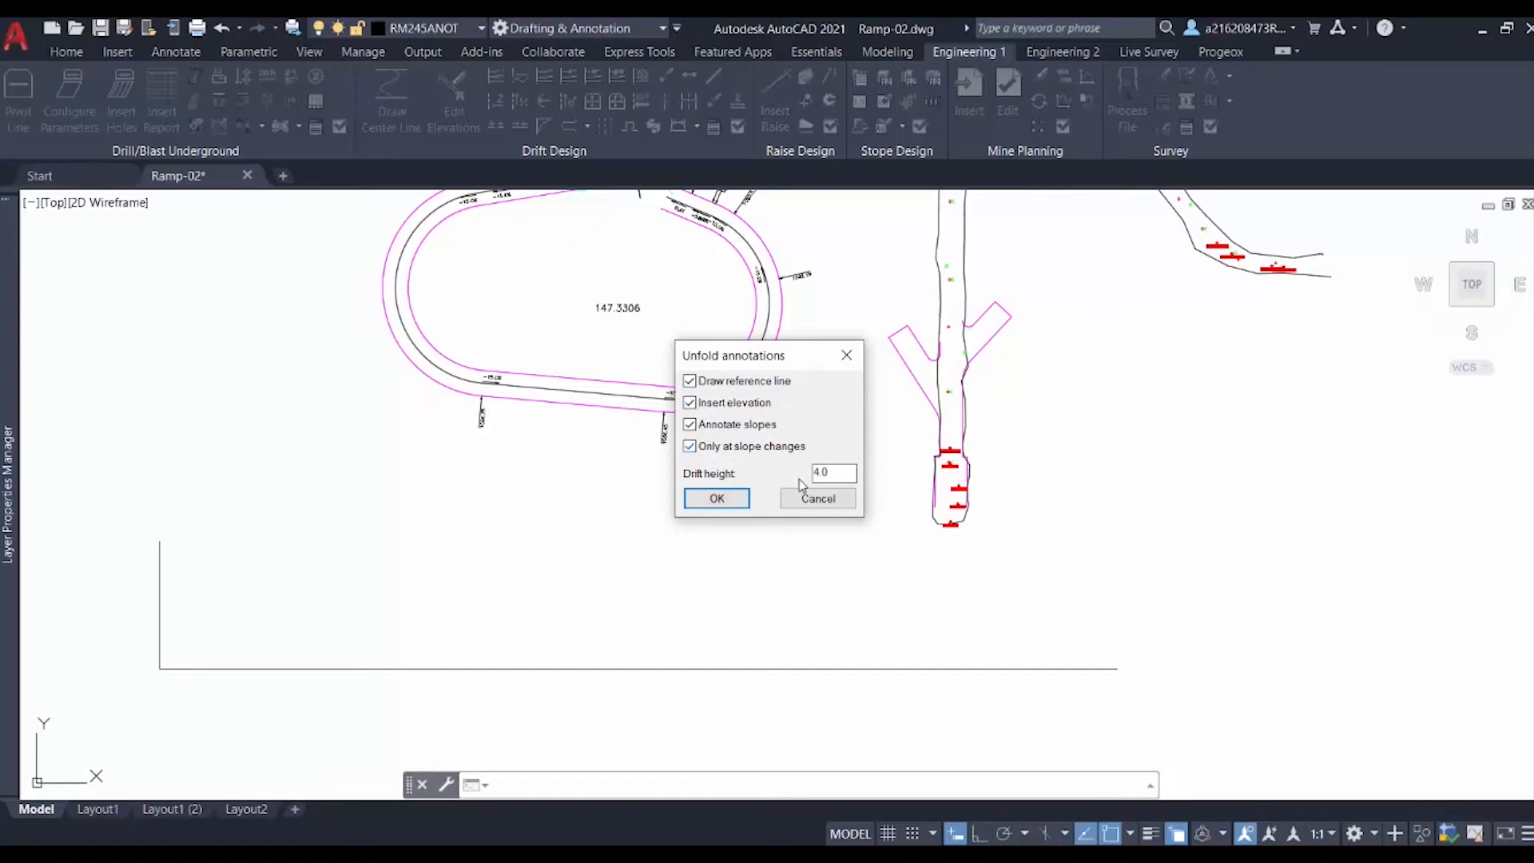
{"action": "left_click_drag", "start_coordinate": [831, 473], "coordinate": [786, 475]}
{"action": "left_click", "coordinate": [744, 500]}
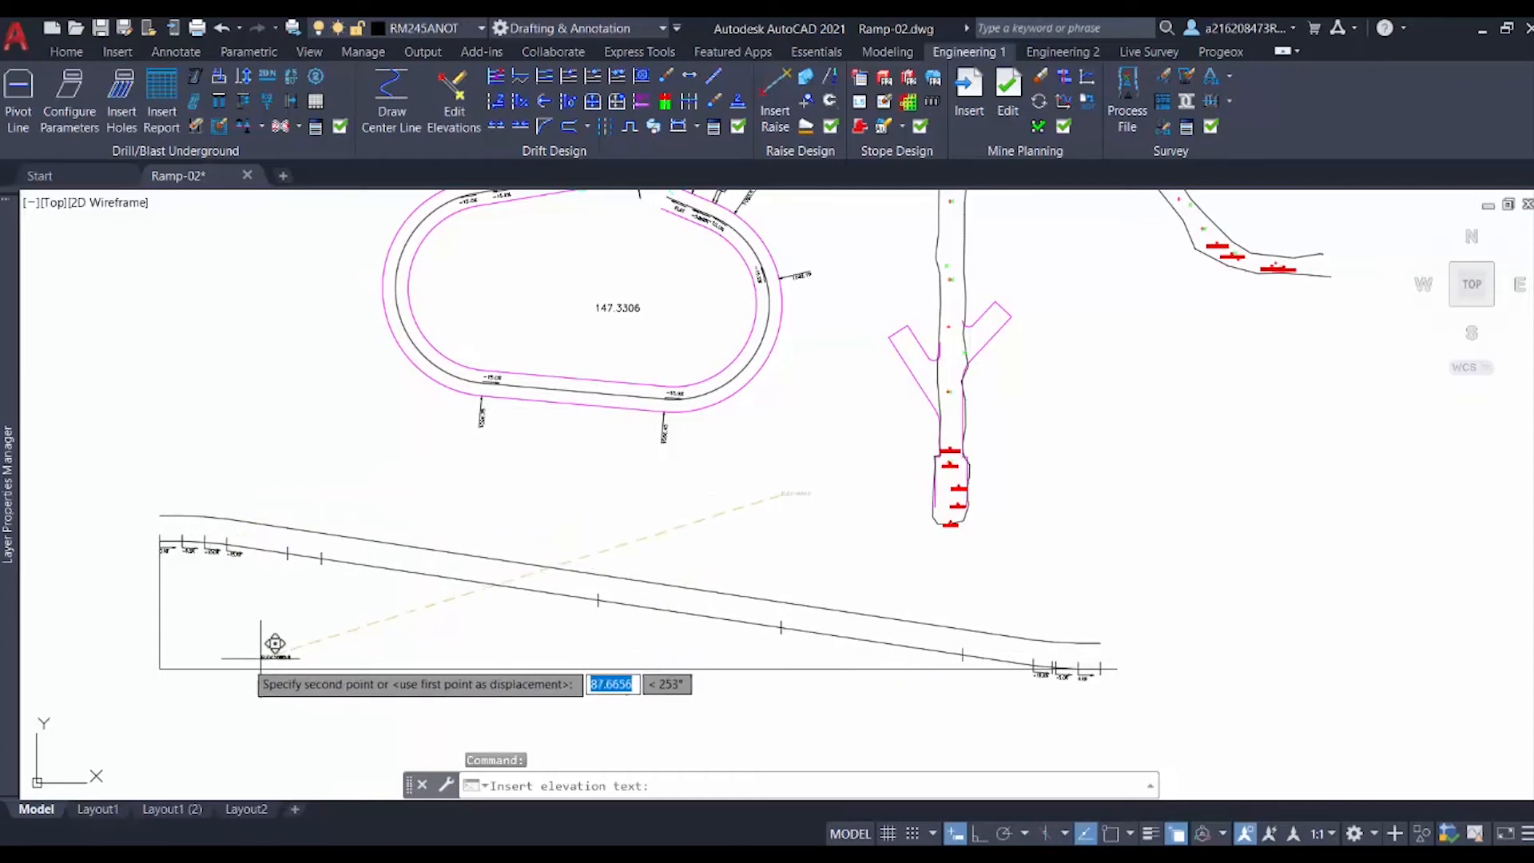
{"action": "left_click", "coordinate": [115, 661]}
{"action": "scroll", "coordinate": [120, 661], "scroll_direction": "up", "scroll_amount": 4}
{"action": "scroll", "coordinate": [155, 665], "scroll_direction": "down", "scroll_amount": 3}
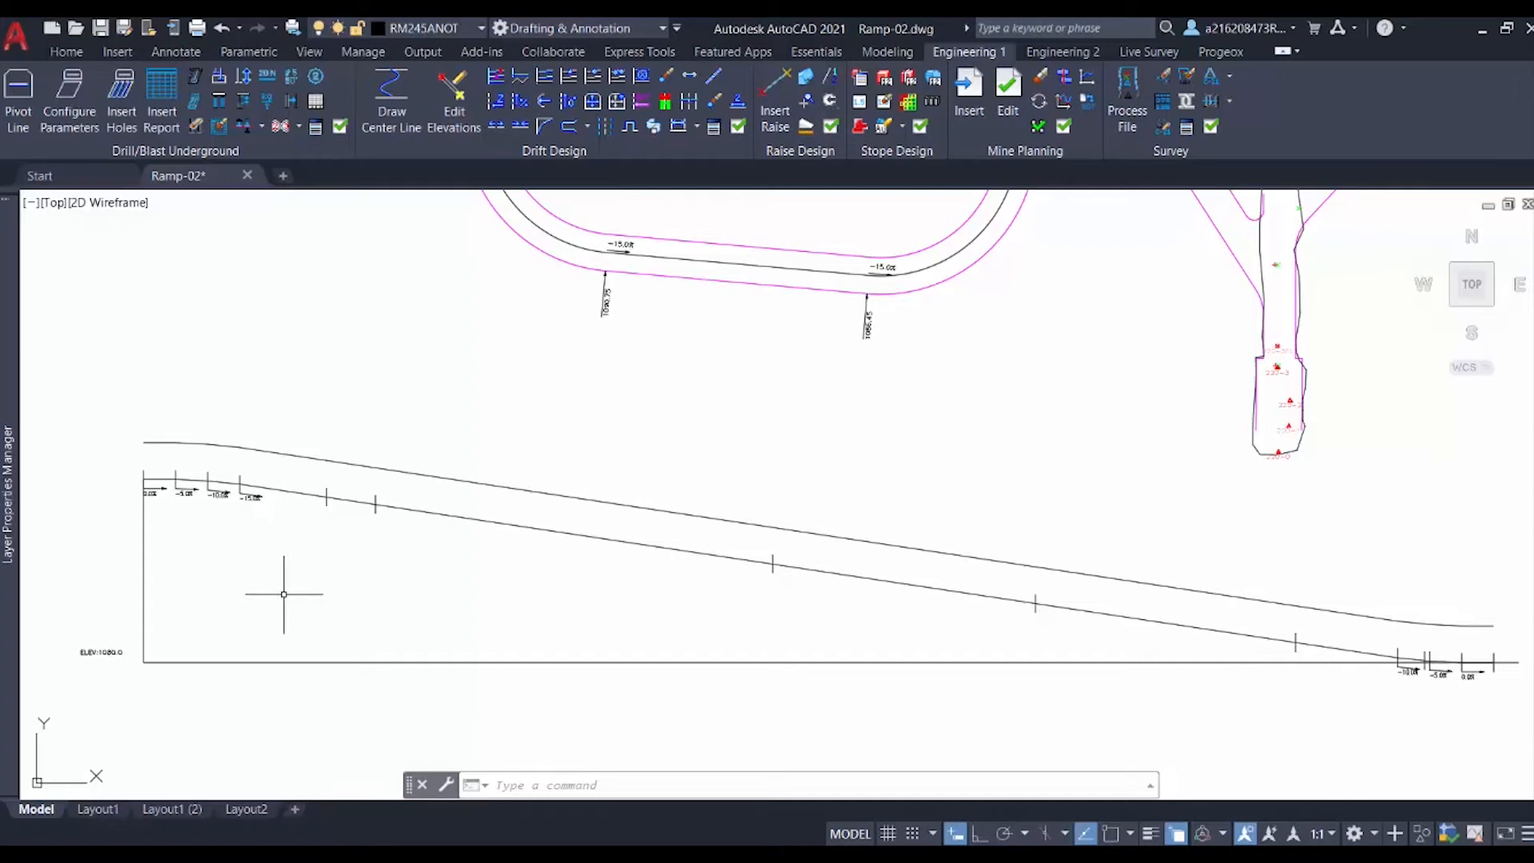
Step: Report a station on the section by picking the point near the ramp center line's start, then exit the command
{"action": "left_click", "coordinate": [566, 77]}
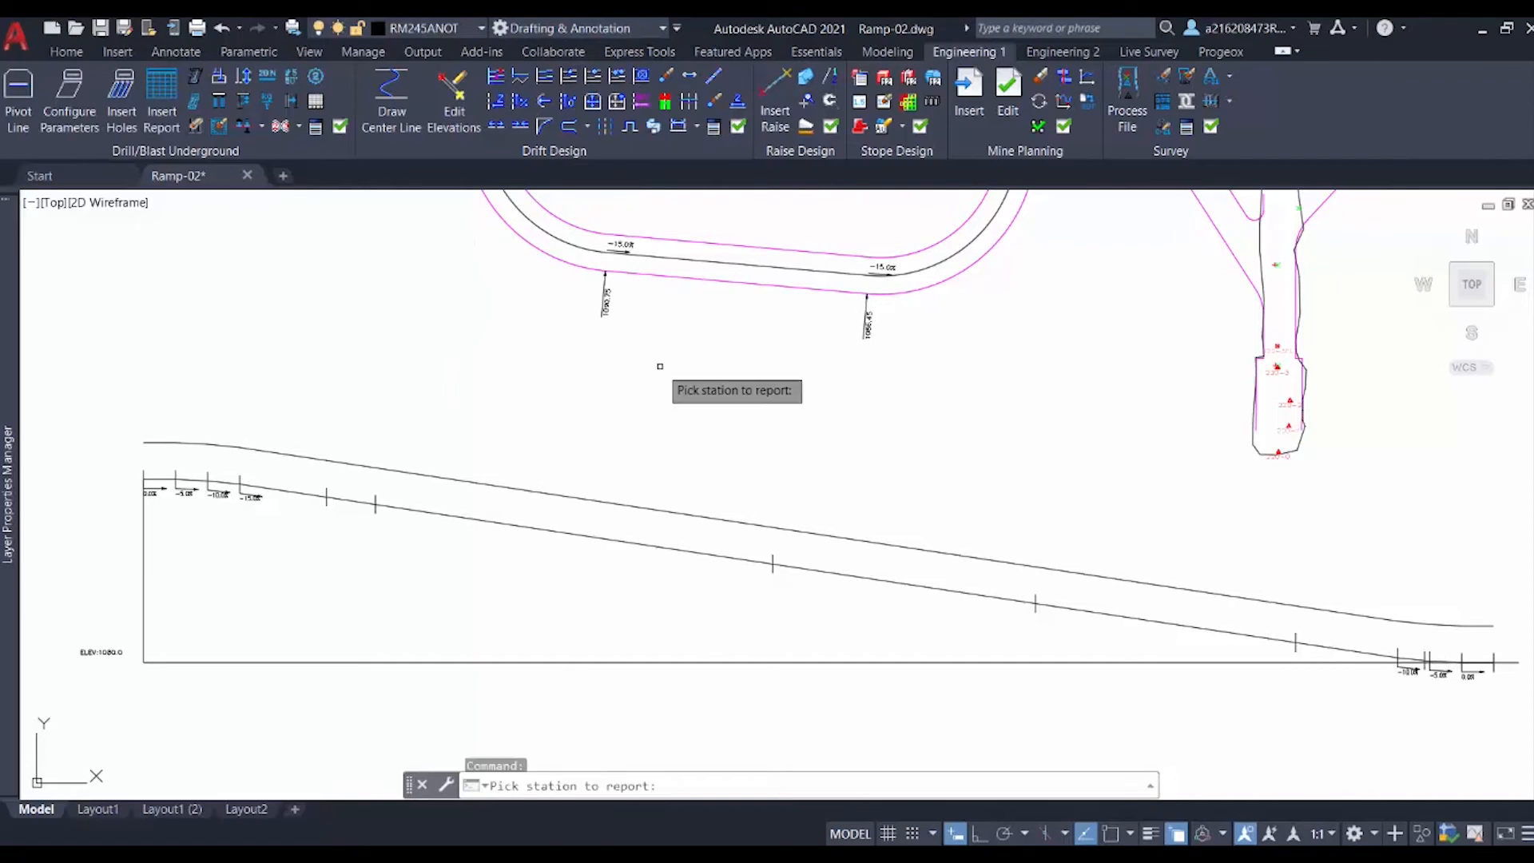
{"action": "middle_click_drag", "start_coordinate": [674, 344], "coordinate": [611, 463]}
{"action": "scroll", "coordinate": [611, 463], "scroll_direction": "up", "scroll_amount": 8}
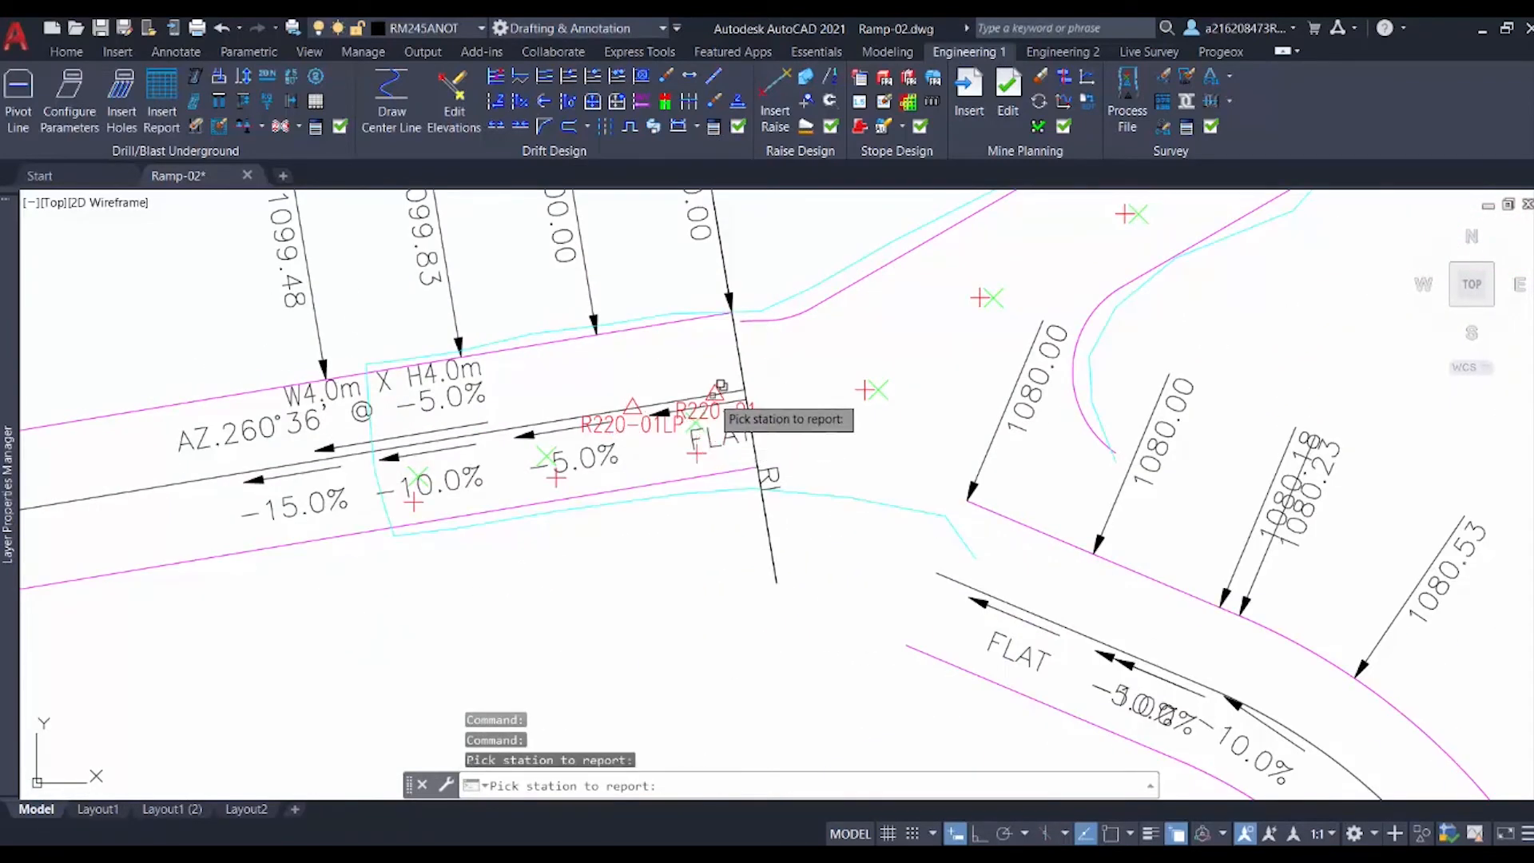
{"action": "left_click", "coordinate": [714, 386]}
{"action": "scroll", "coordinate": [714, 386], "scroll_direction": "down", "scroll_amount": 10}
{"action": "middle_click_drag", "start_coordinate": [635, 582], "coordinate": [676, 361]}
{"action": "scroll", "coordinate": [300, 589], "scroll_direction": "up", "scroll_amount": 1}
{"action": "scroll", "coordinate": [300, 595], "scroll_direction": "up", "scroll_amount": 4}
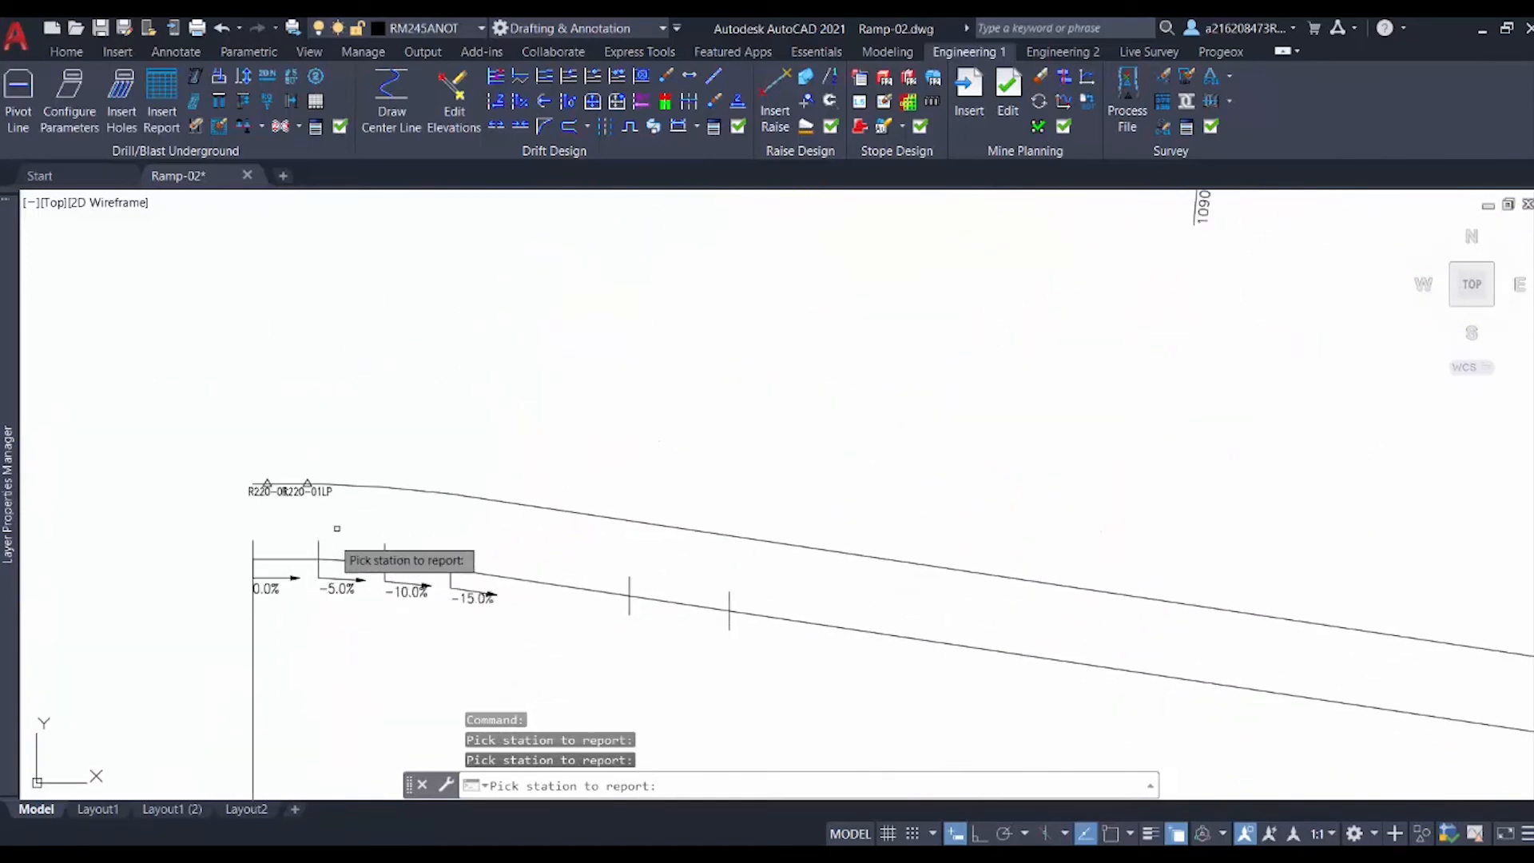
{"action": "scroll", "coordinate": [412, 550], "scroll_direction": "down", "scroll_amount": 3}
{"action": "key", "text": "Escape"}
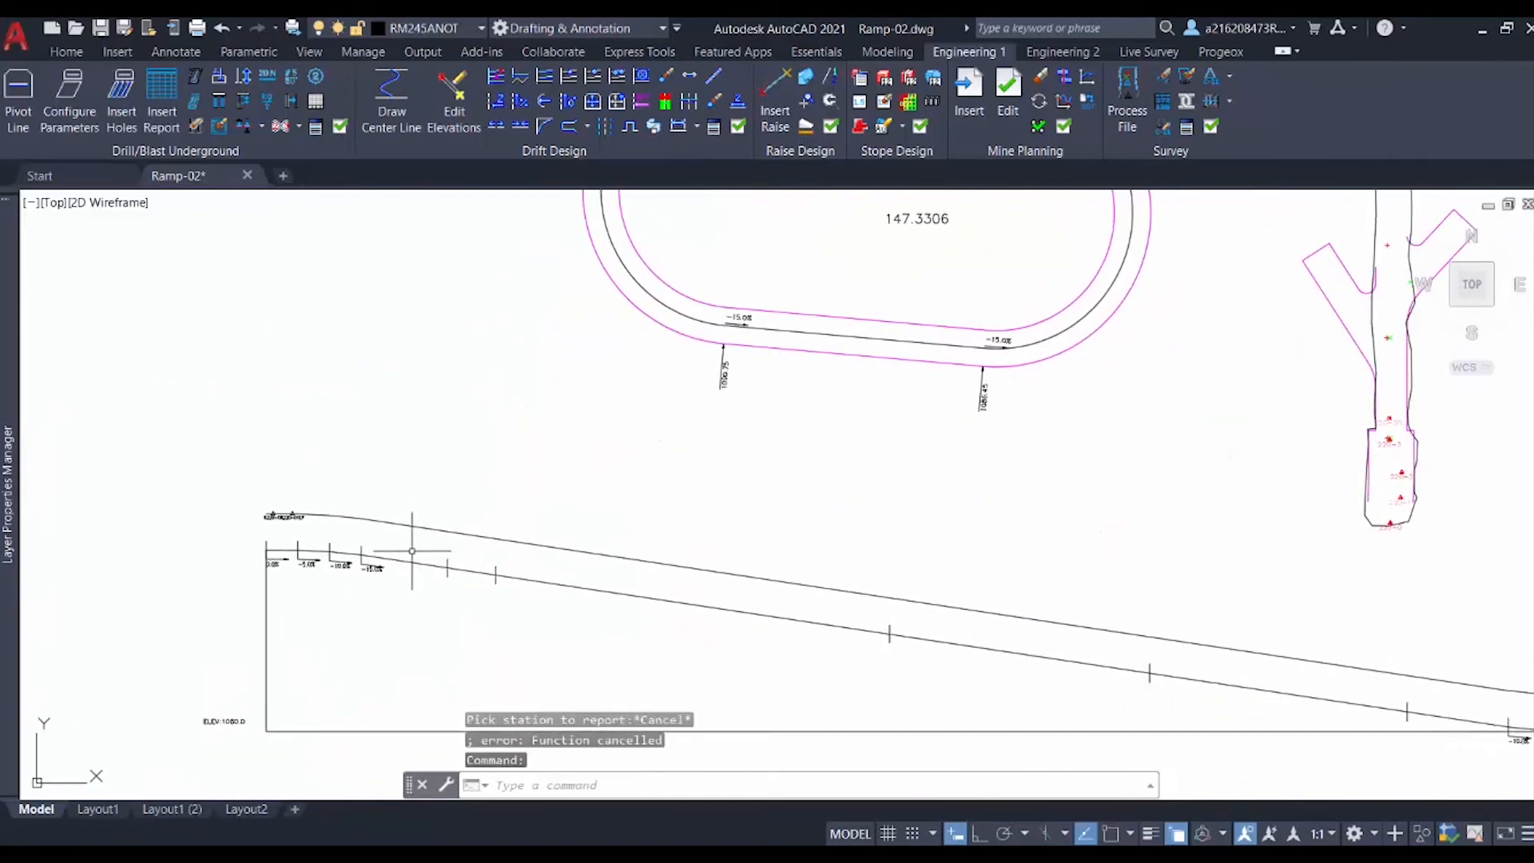
Step: Project the ramp points near the section's start onto the unfolded section by window-selecting them with Project points
{"action": "left_click", "coordinate": [625, 82]}
{"action": "scroll", "coordinate": [803, 244], "scroll_direction": "down", "scroll_amount": 3}
{"action": "scroll", "coordinate": [805, 253], "scroll_direction": "up", "scroll_amount": 5}
{"action": "left_click", "coordinate": [848, 410]}
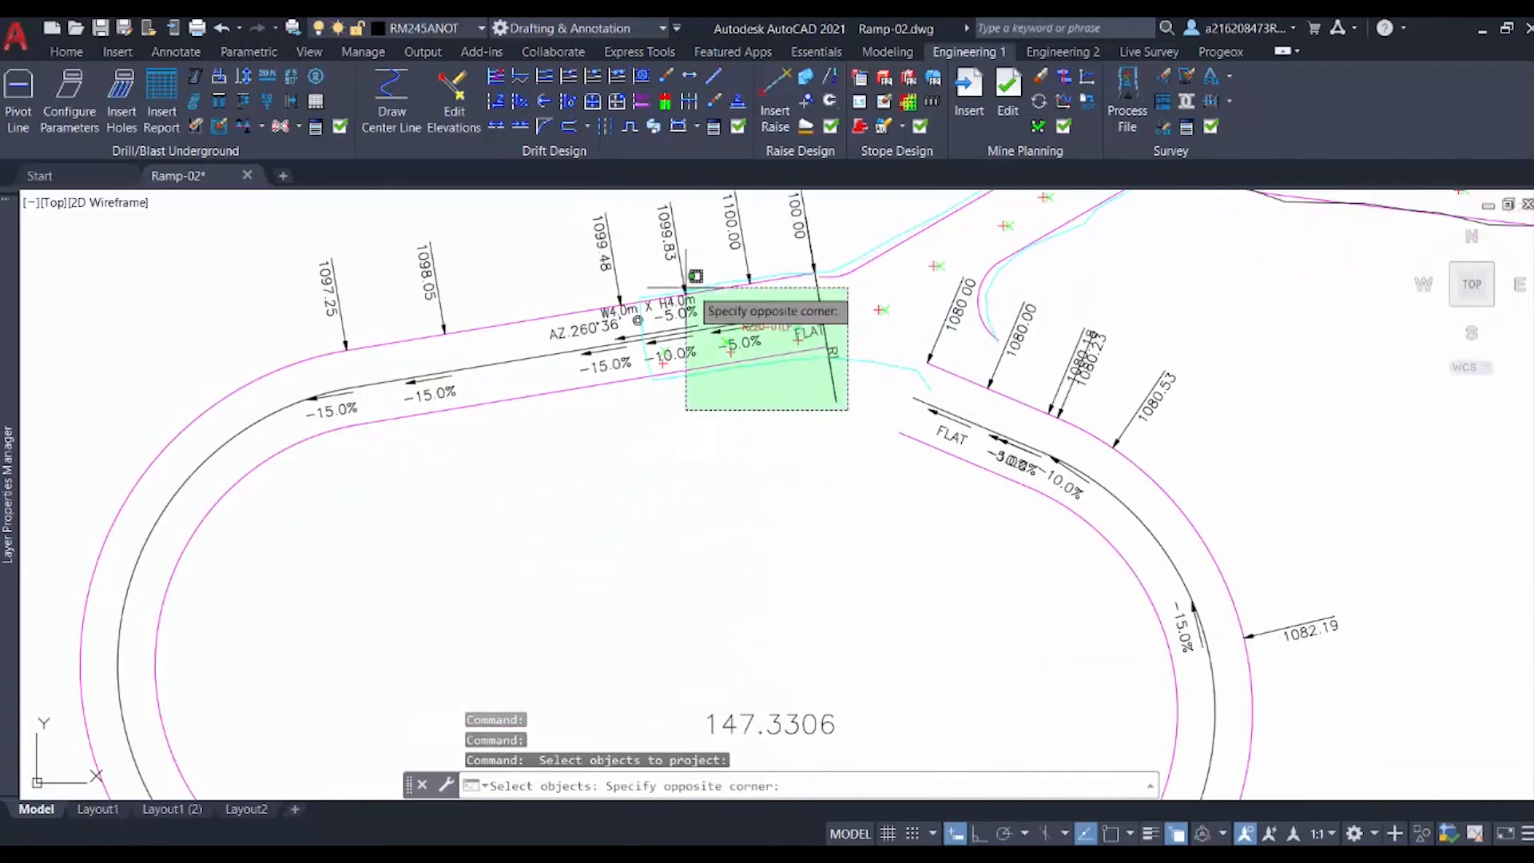
{"action": "left_click", "coordinate": [607, 305]}
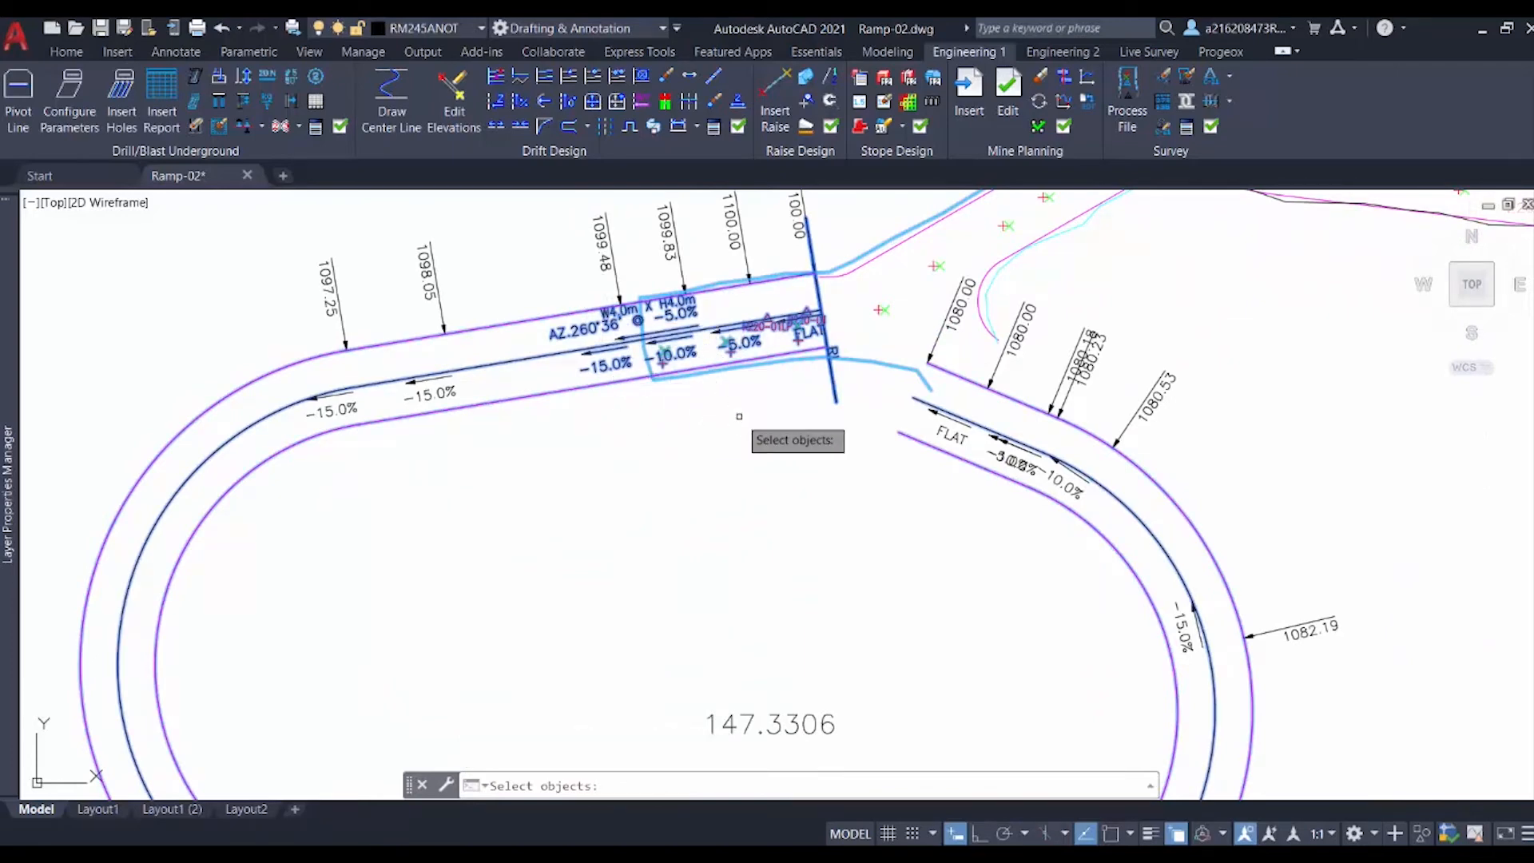
{"action": "key", "text": "Return"}
{"action": "scroll", "coordinate": [738, 437], "scroll_direction": "down", "scroll_amount": 6}
{"action": "middle_click_drag", "start_coordinate": [697, 570], "coordinate": [730, 333]}
{"action": "scroll", "coordinate": [409, 533], "scroll_direction": "up", "scroll_amount": 3}
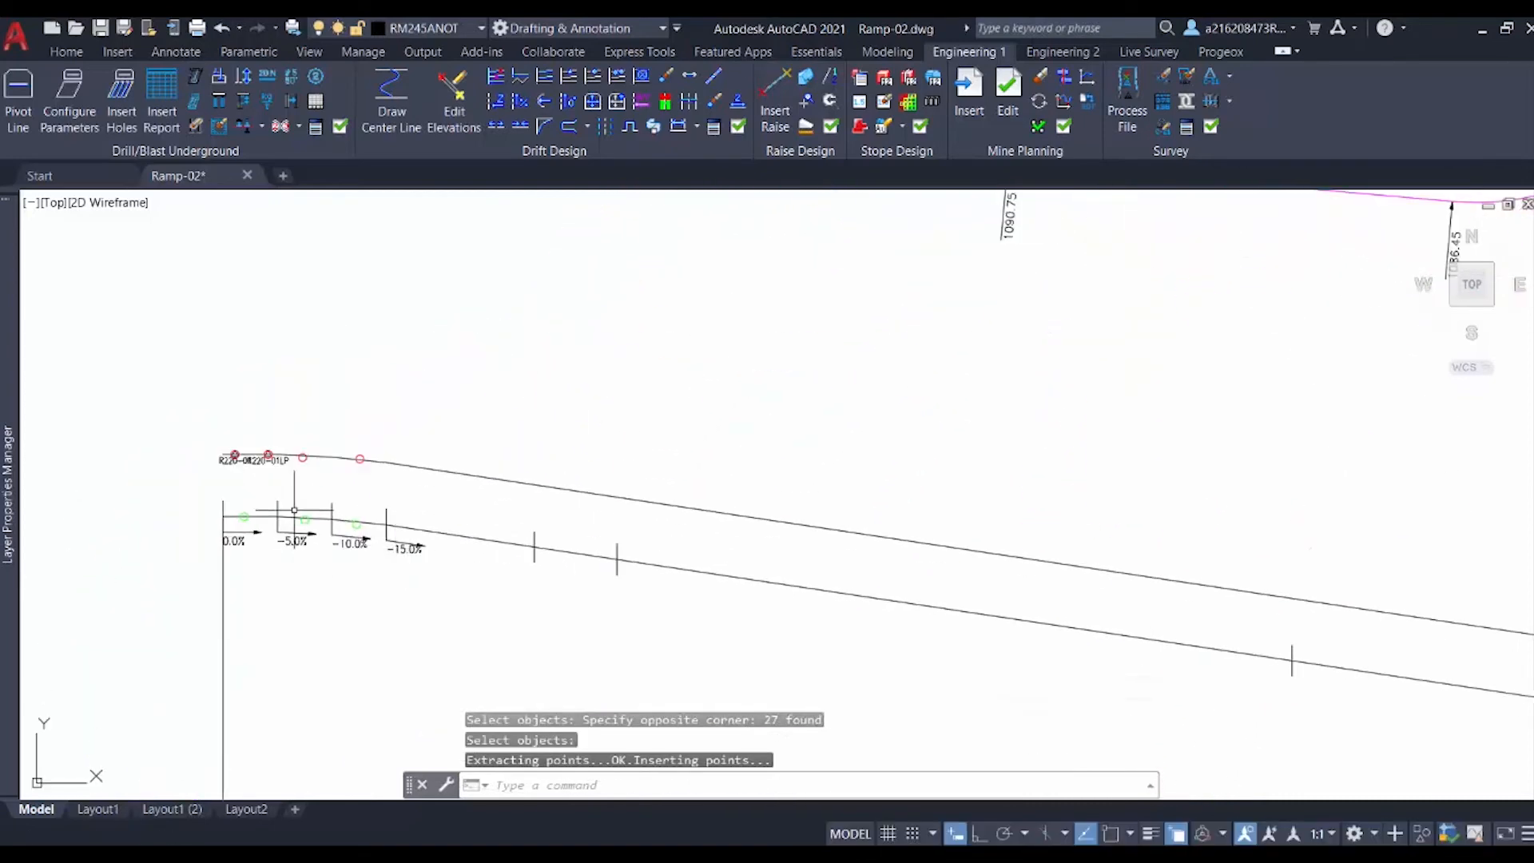
Step: Project the connecting drift as a cross cut onto the section by picking its two walls, back and floor
{"action": "left_click", "coordinate": [641, 77]}
{"action": "scroll", "coordinate": [626, 260], "scroll_direction": "down", "scroll_amount": 3}
{"action": "middle_click_drag", "start_coordinate": [643, 287], "coordinate": [559, 599]}
{"action": "scroll", "coordinate": [858, 441], "scroll_direction": "up", "scroll_amount": 5}
{"action": "mouse_move", "coordinate": [848, 448]}
{"action": "middle_mouse_down"}
{"action": "mouse_move", "coordinate": [835, 333]}
{"action": "mouse_move", "coordinate": [821, 331]}
{"action": "middle_mouse_up"}
{"action": "scroll", "coordinate": [871, 290], "scroll_direction": "up", "scroll_amount": 1}
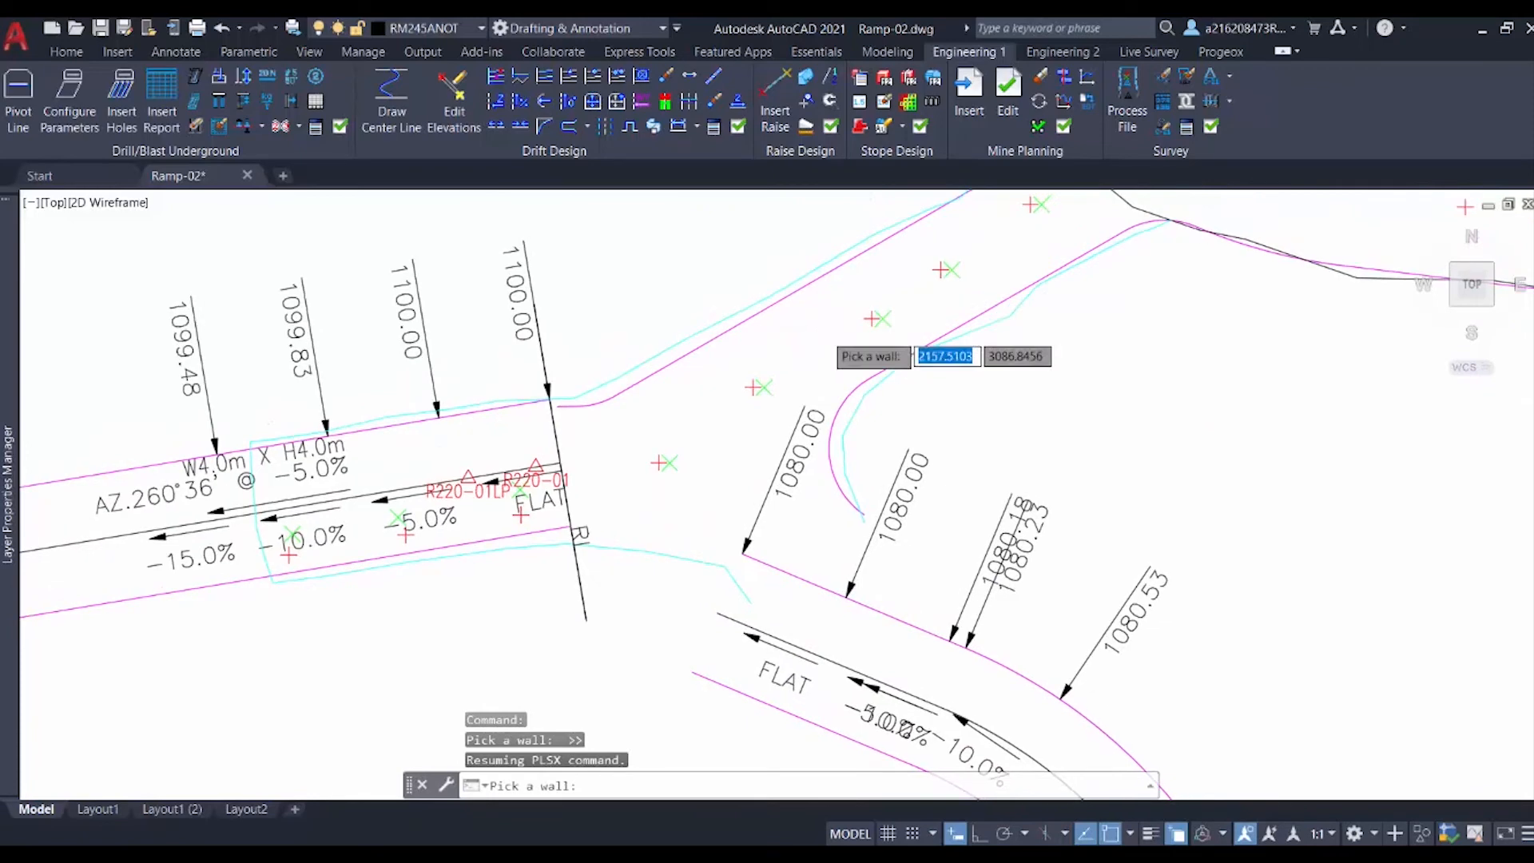
{"action": "left_click", "coordinate": [770, 296]}
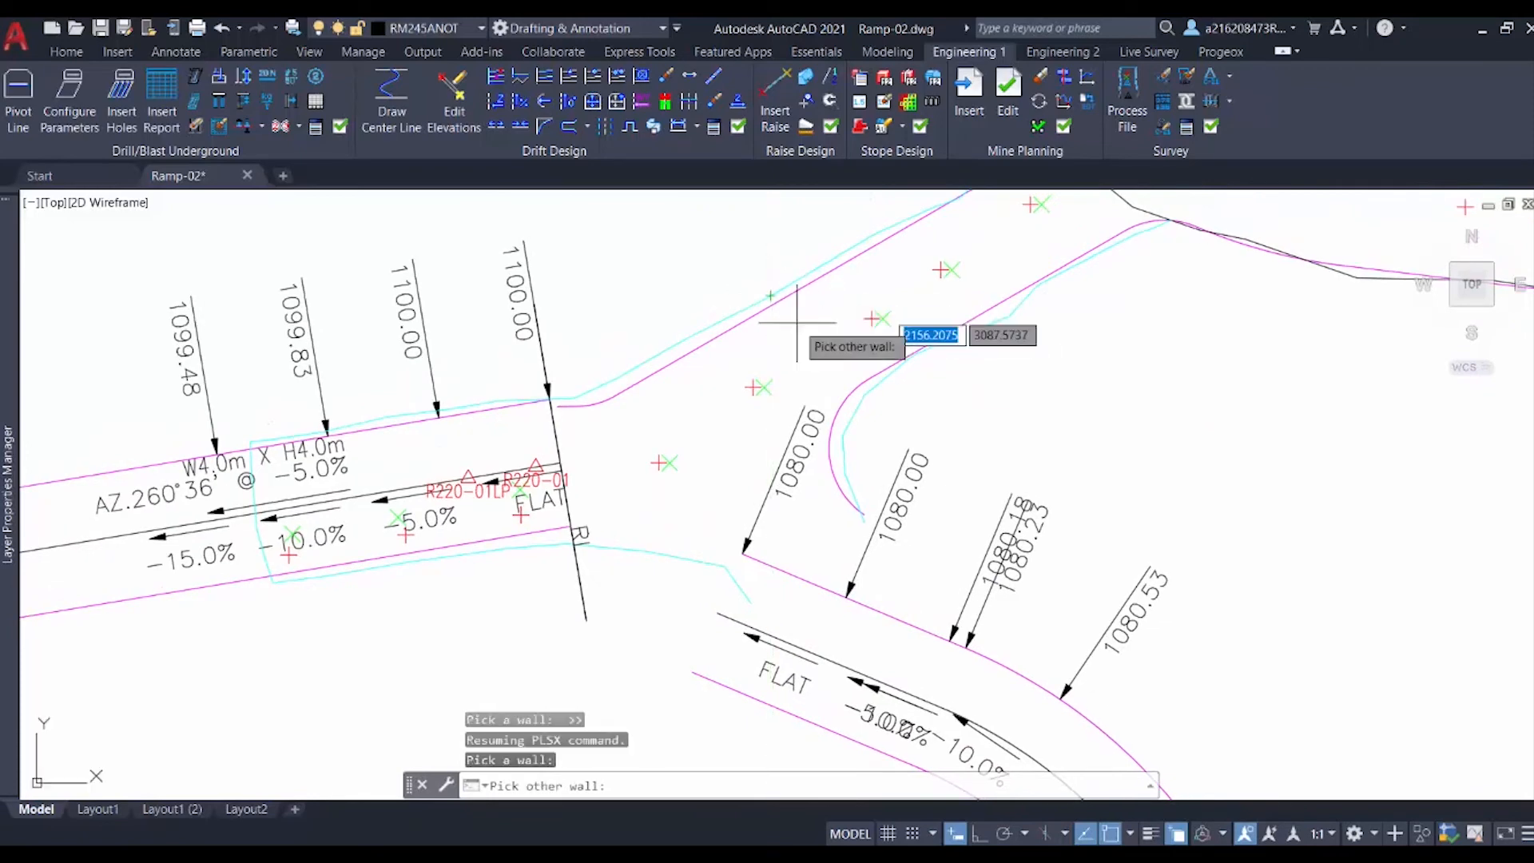
{"action": "left_click", "coordinate": [853, 414]}
{"action": "scroll", "coordinate": [774, 366], "scroll_direction": "up", "scroll_amount": 4}
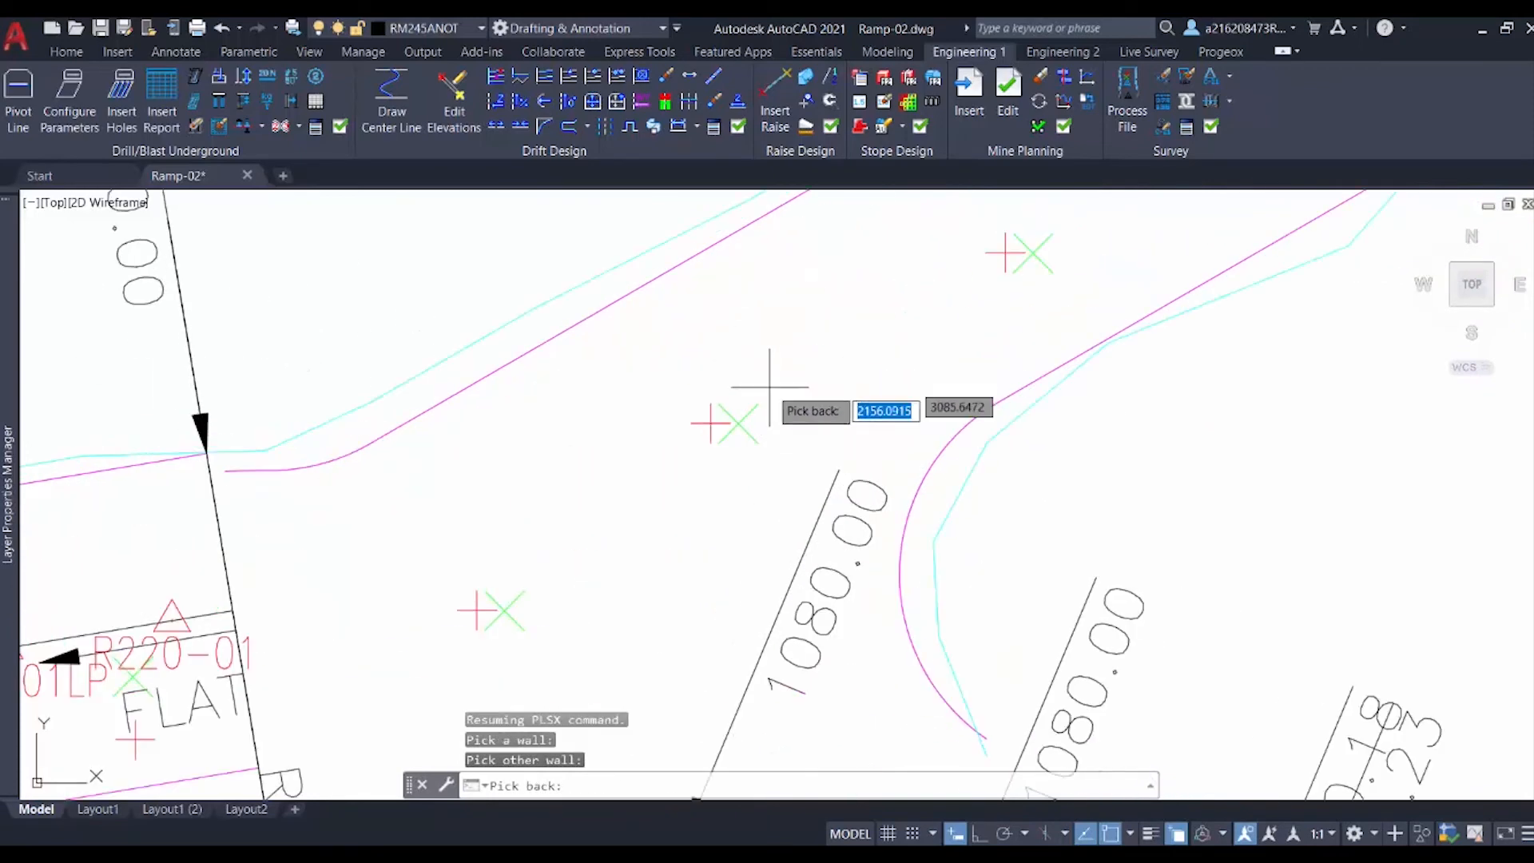
{"action": "left_click", "coordinate": [708, 422]}
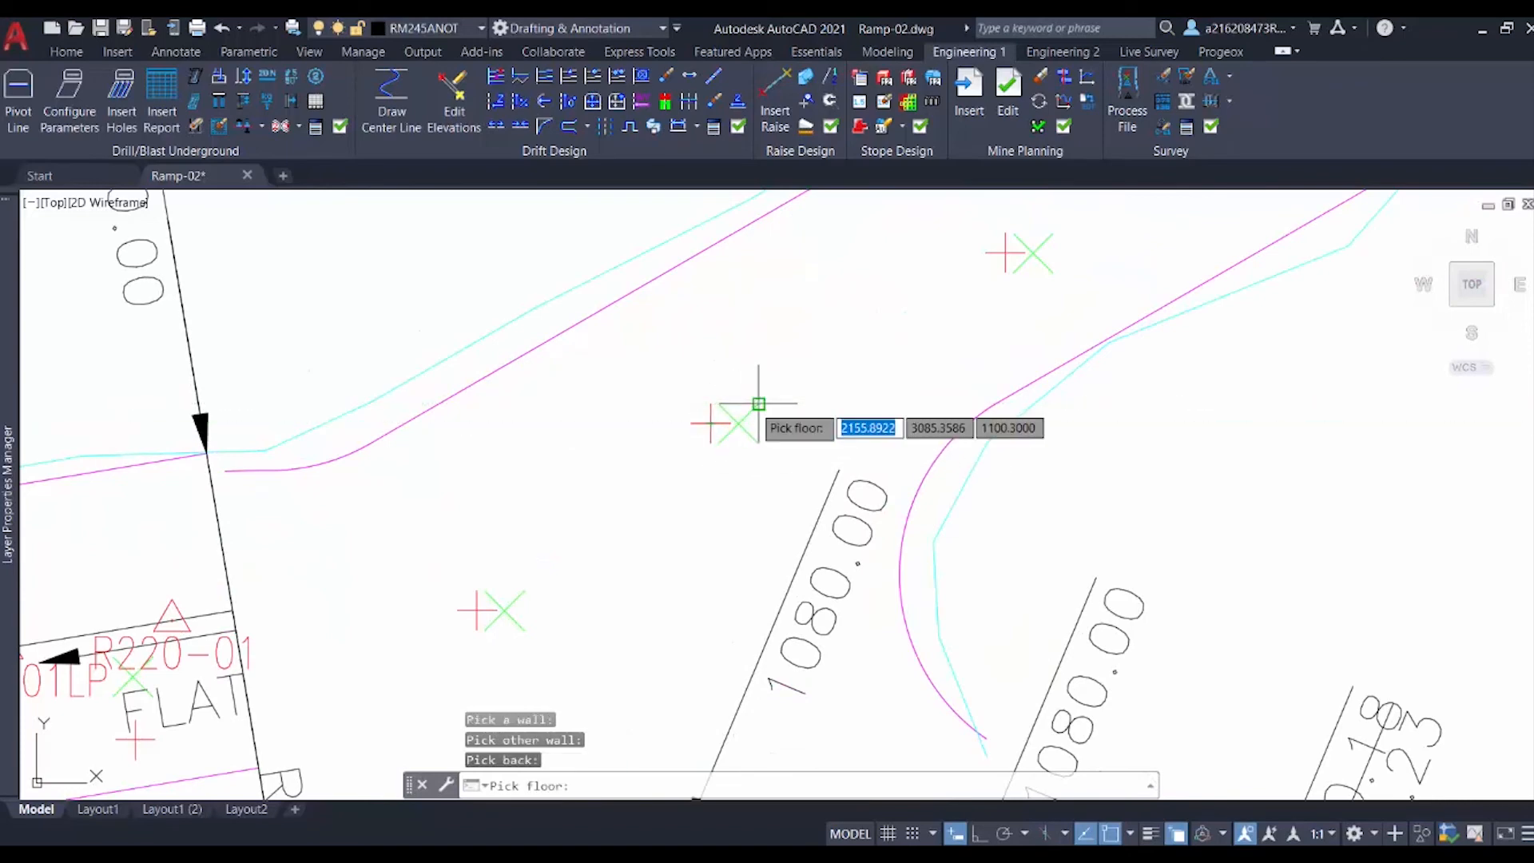
{"action": "left_click", "coordinate": [758, 403]}
{"action": "scroll", "coordinate": [723, 515], "scroll_direction": "down", "scroll_amount": 12}
{"action": "middle_click_drag", "start_coordinate": [645, 570], "coordinate": [727, 194]}
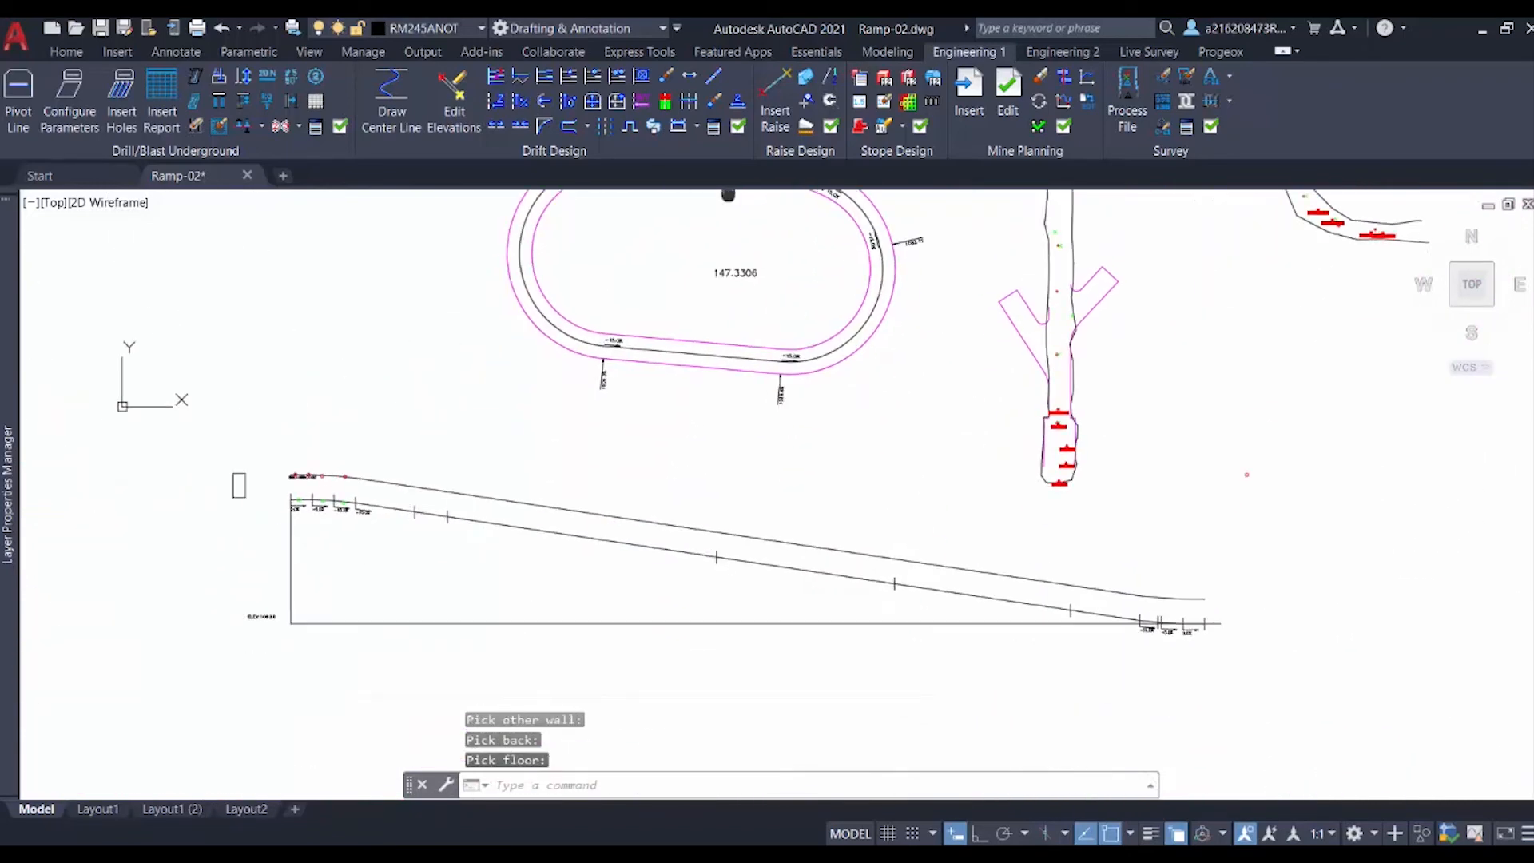
{"action": "scroll", "coordinate": [254, 540], "scroll_direction": "up", "scroll_amount": 2}
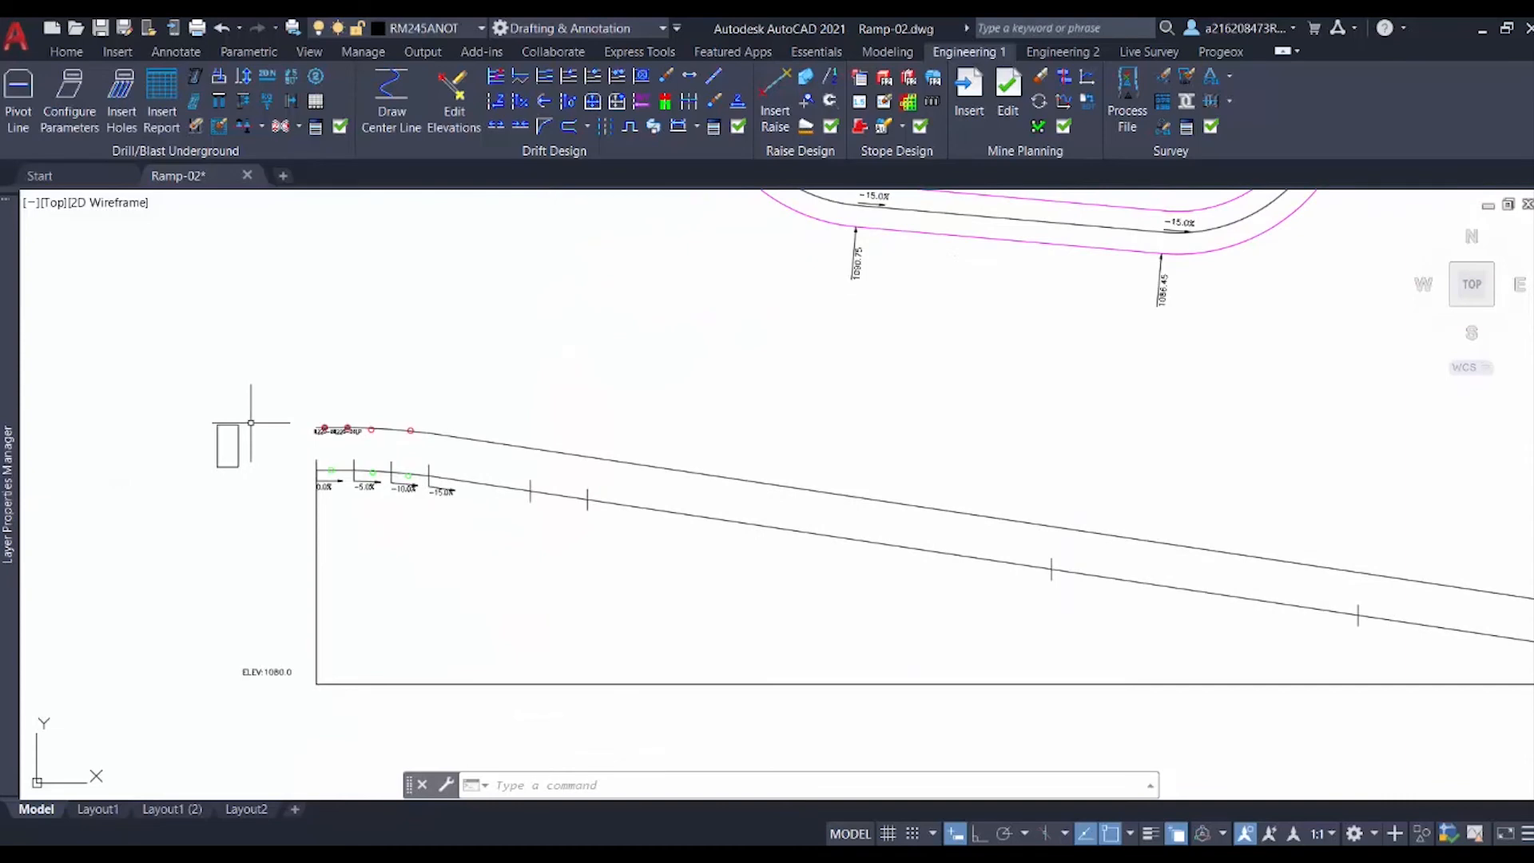
{"action": "scroll", "coordinate": [336, 444], "scroll_direction": "up", "scroll_amount": 3}
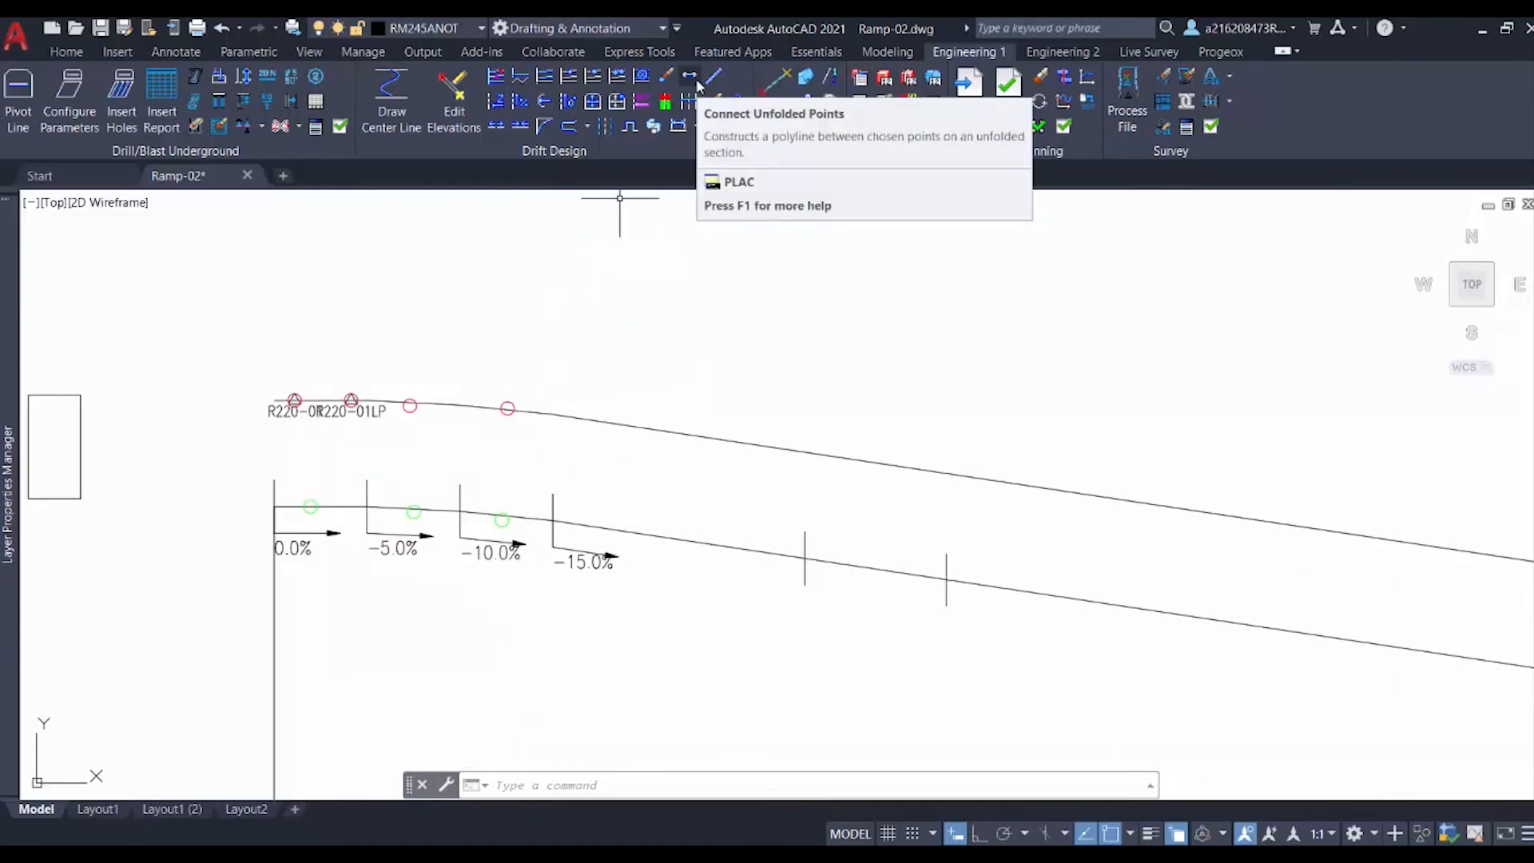
Step: Connect the projected back points on the section with a polyline from the first to the last red point
{"action": "left_click", "coordinate": [695, 82]}
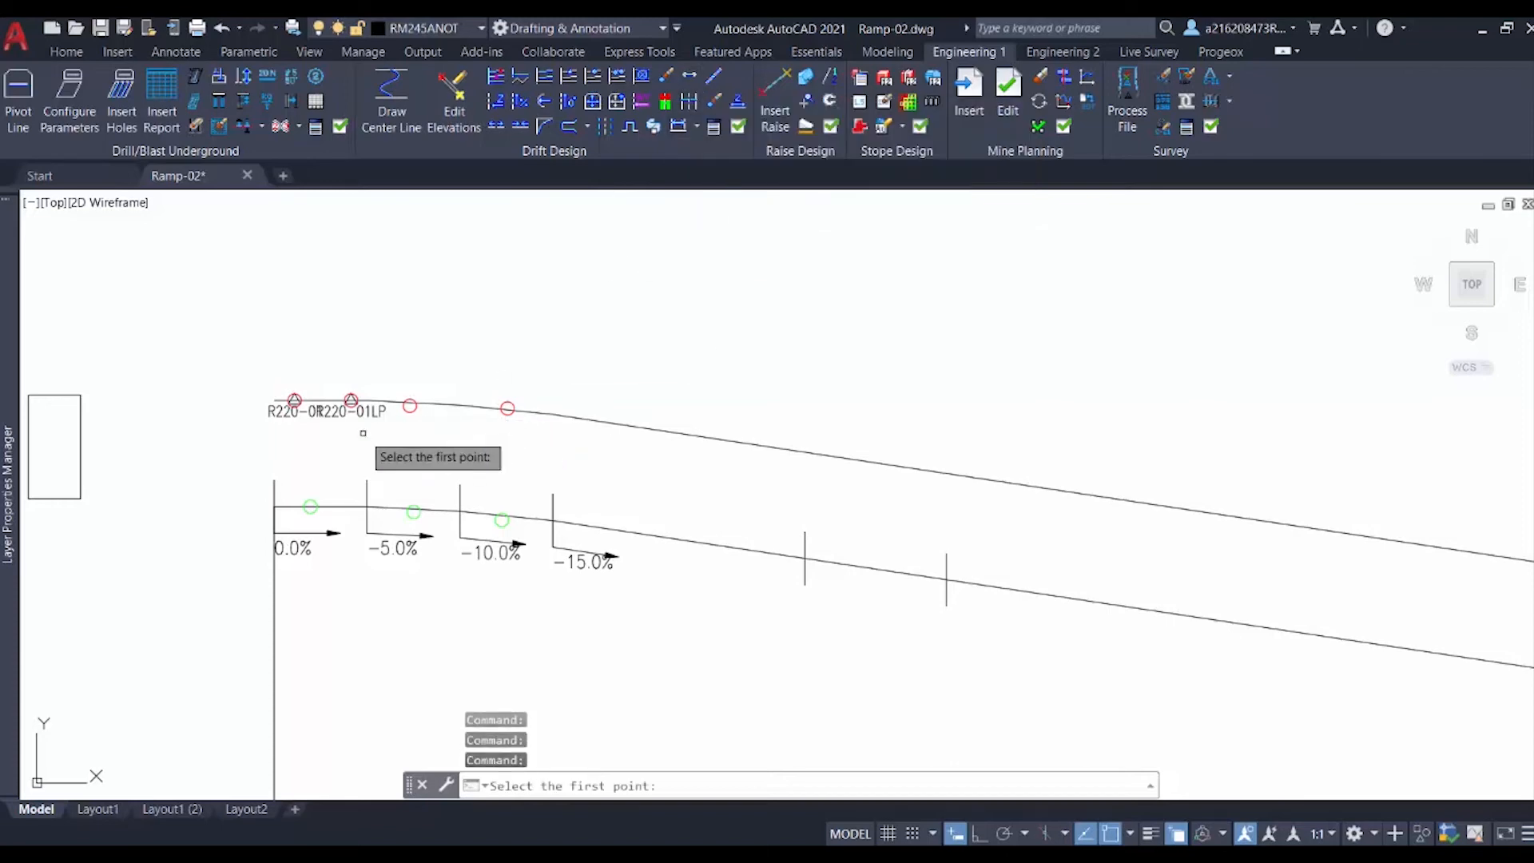
{"action": "scroll", "coordinate": [361, 432], "scroll_direction": "up", "scroll_amount": 2}
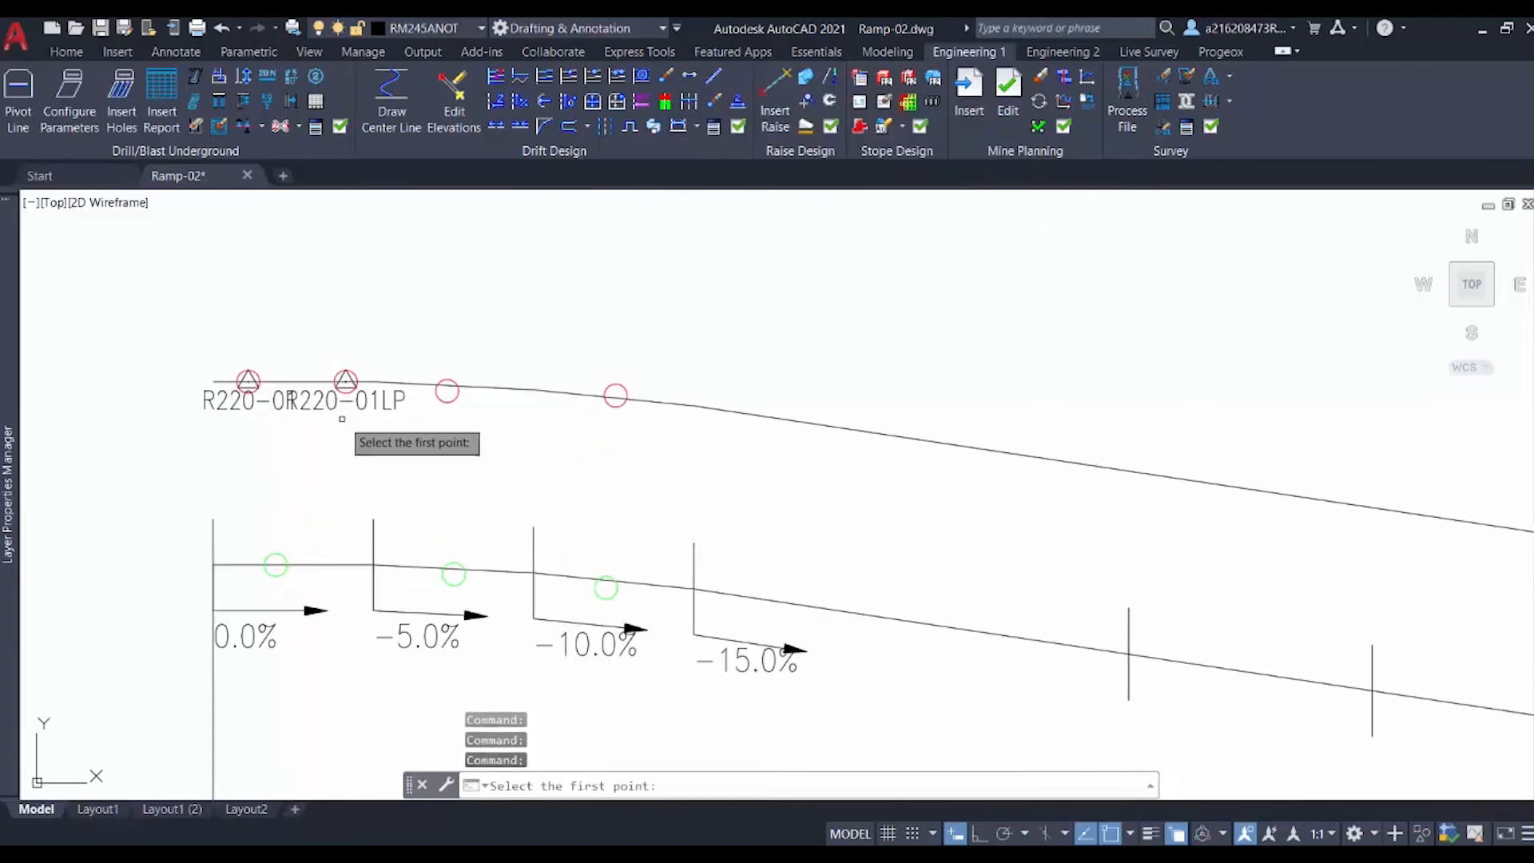
{"action": "left_click", "coordinate": [249, 377]}
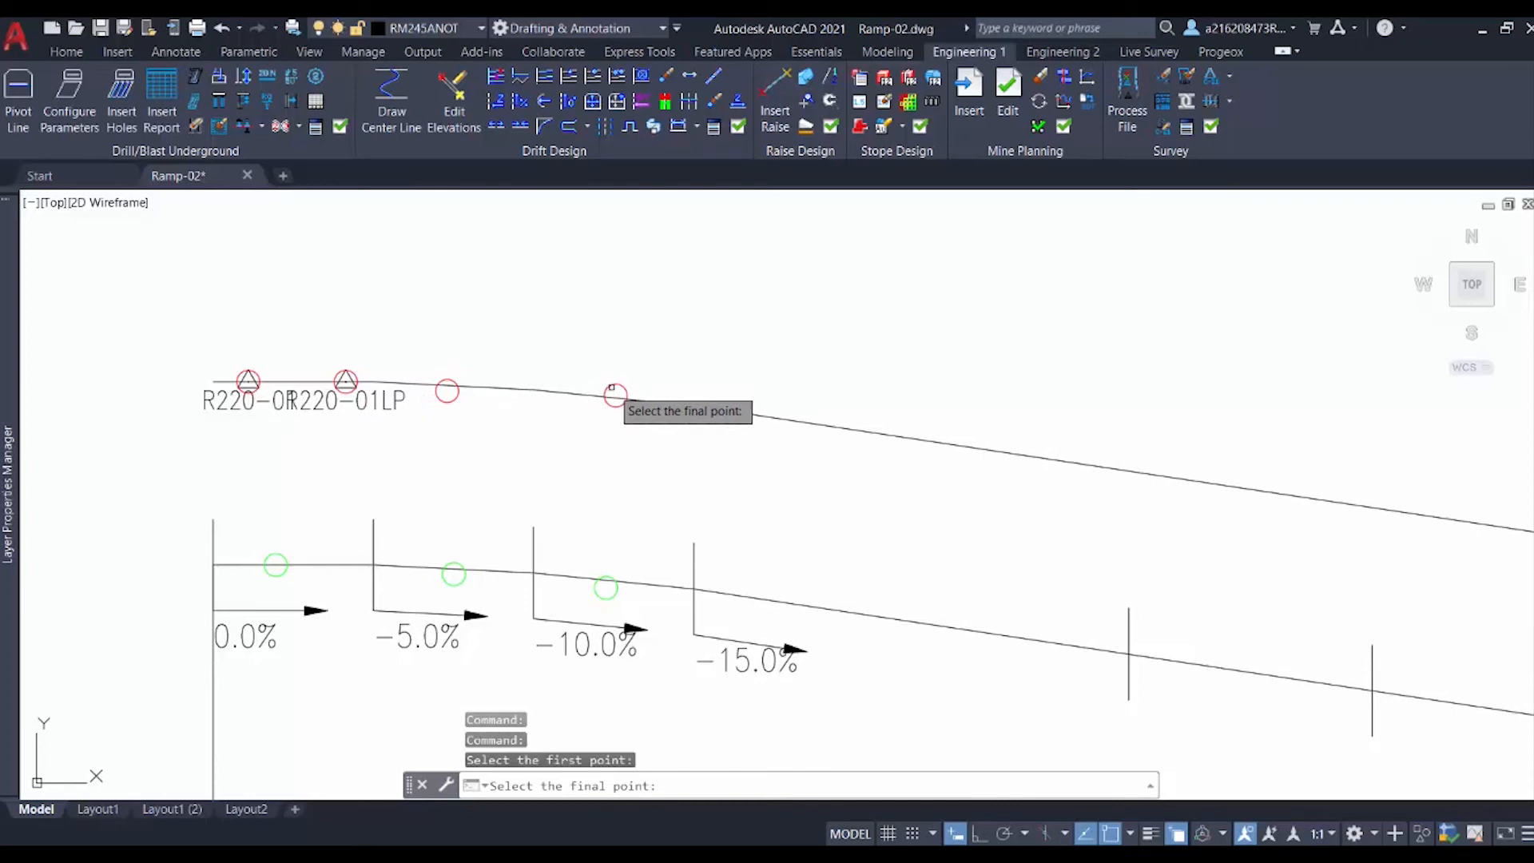
{"action": "left_click", "coordinate": [612, 390]}
{"action": "left_click", "coordinate": [676, 431]}
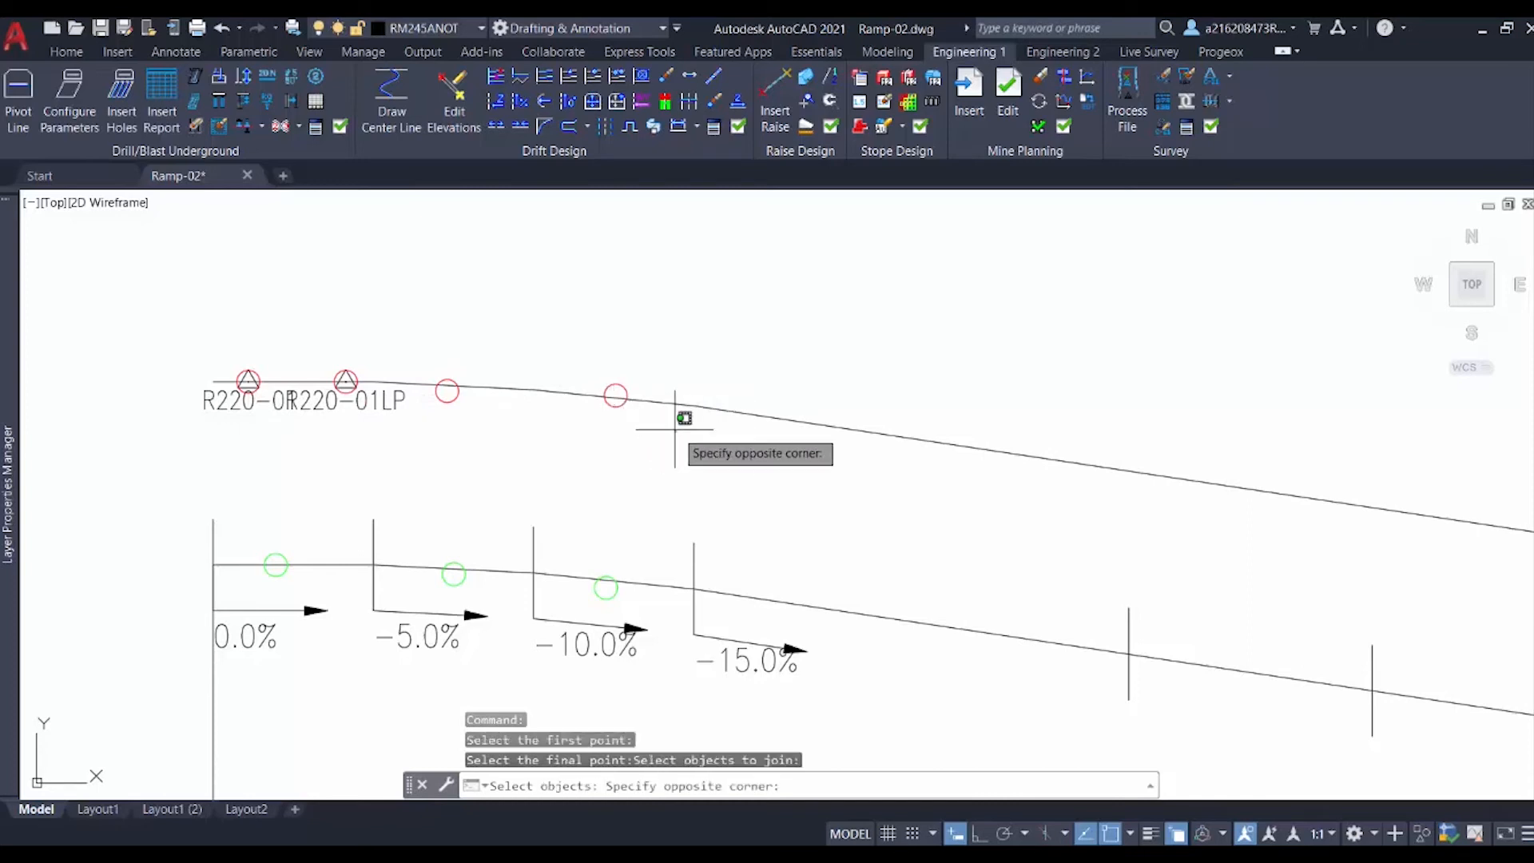
{"action": "left_click", "coordinate": [275, 349]}
{"action": "key", "text": "Return"}
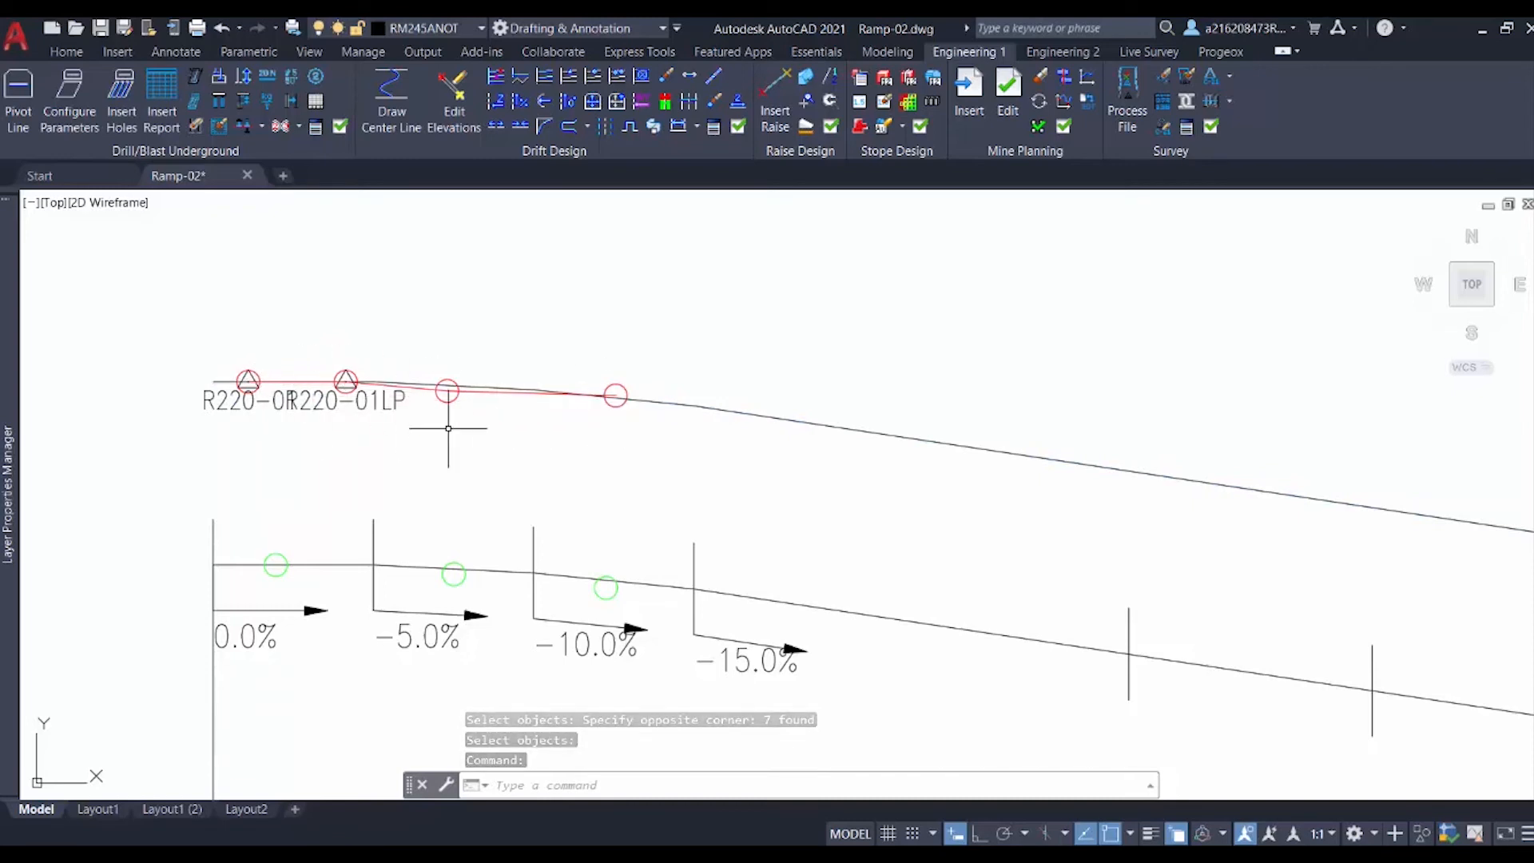
Step: Connect the projected floor points on the section with a polyline from the first to the last green point
{"action": "middle_click_drag", "start_coordinate": [435, 469], "coordinate": [369, 394]}
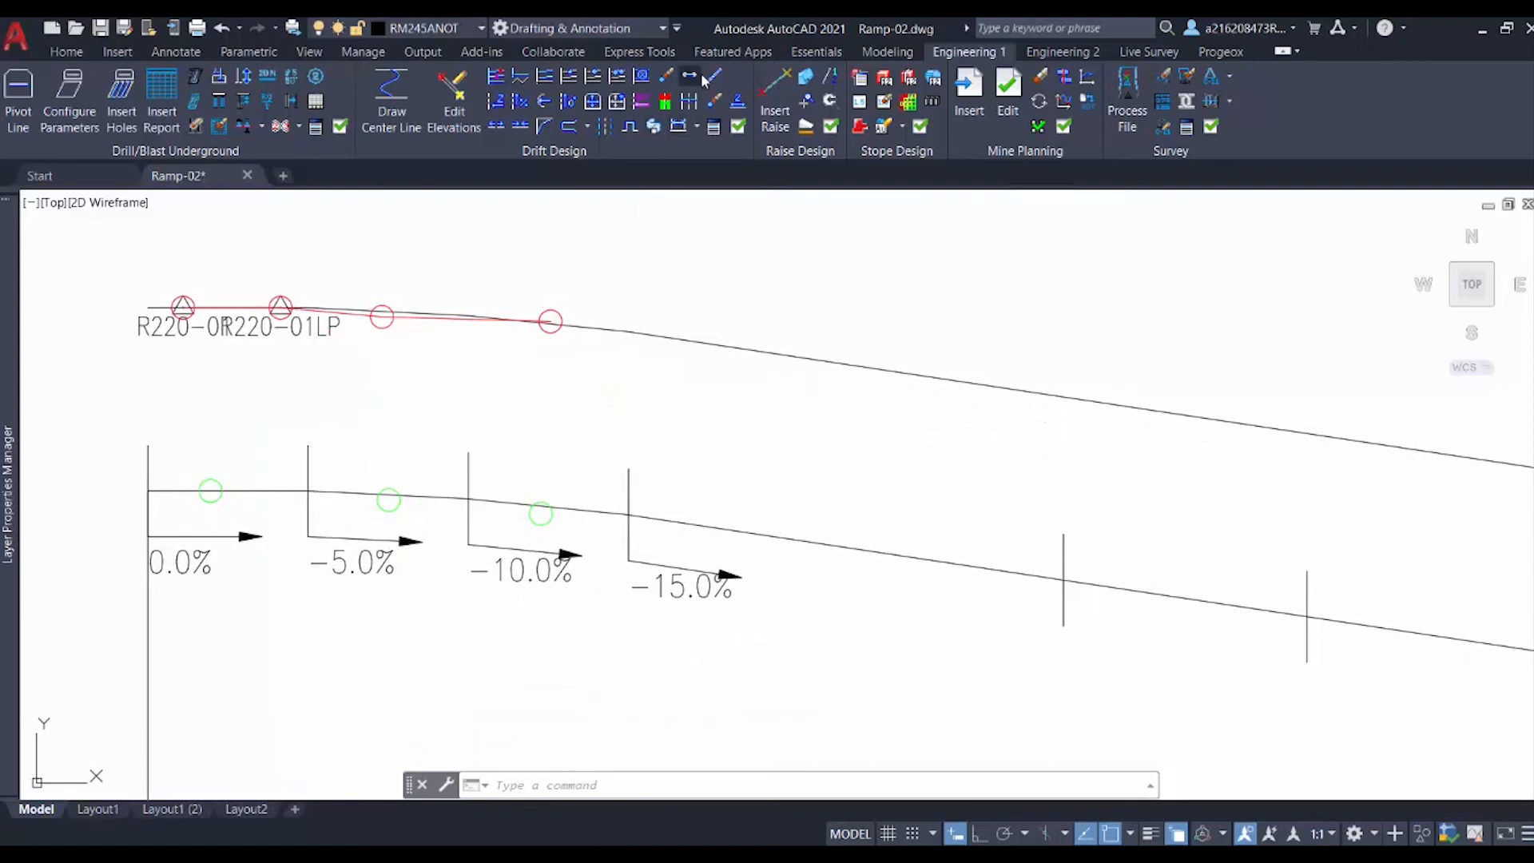
{"action": "left_click", "coordinate": [705, 80]}
{"action": "left_click", "coordinate": [211, 487]}
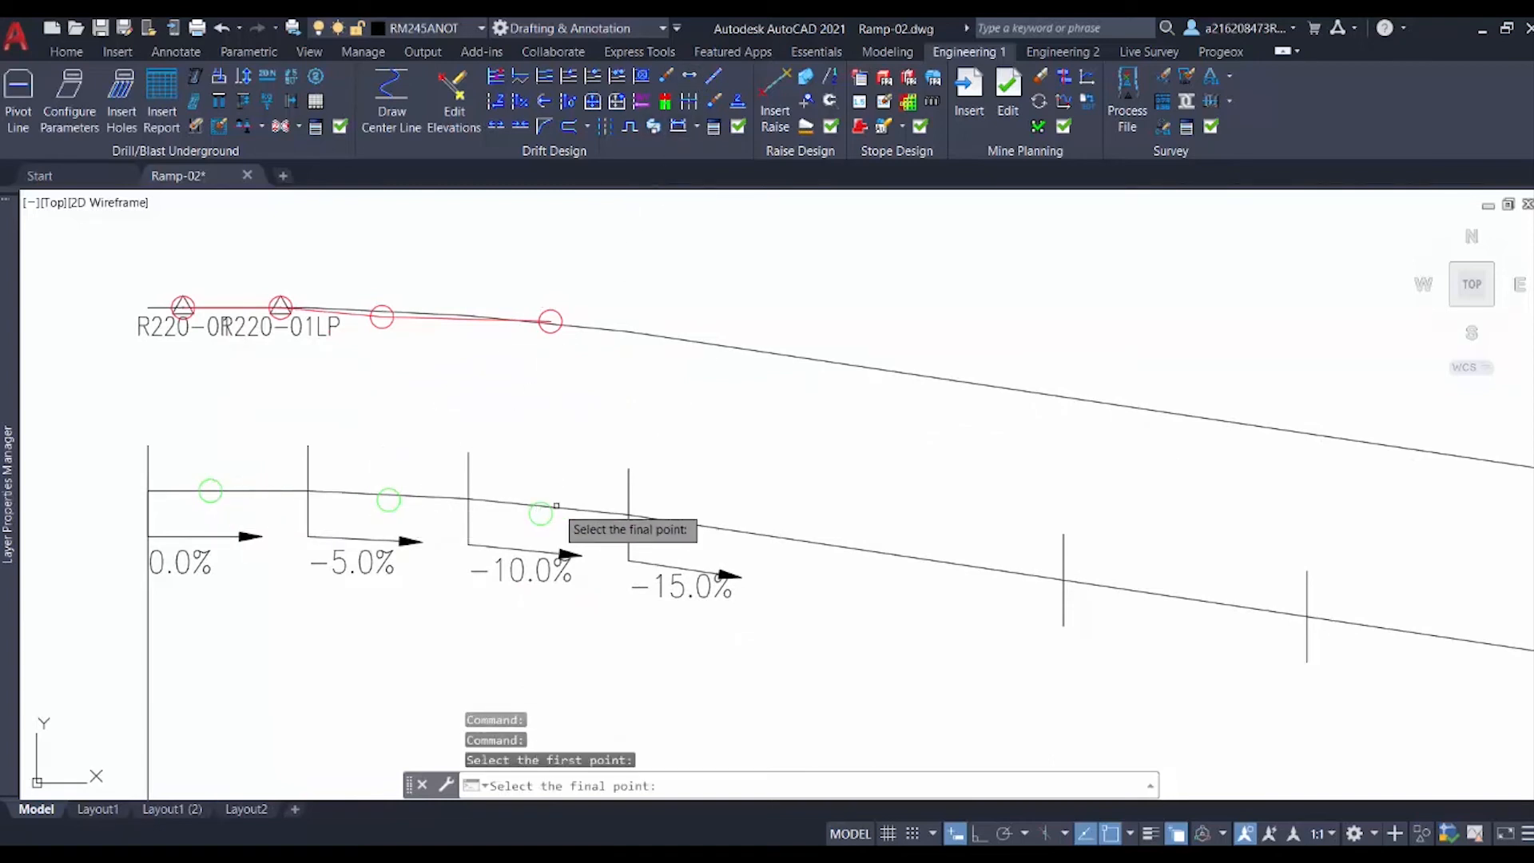
{"action": "left_click", "coordinate": [546, 522]}
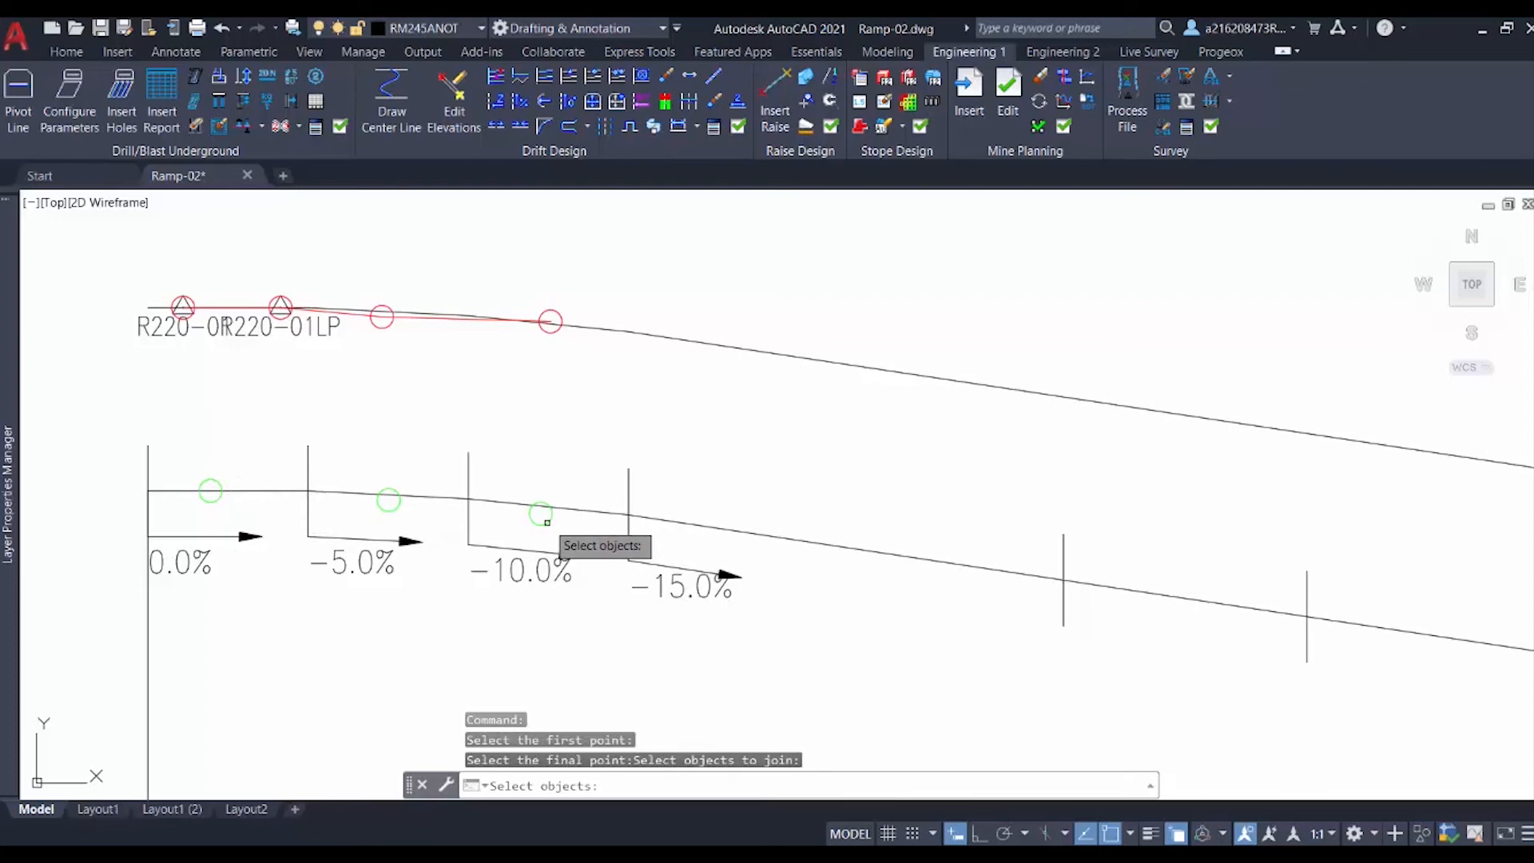
{"action": "left_click", "coordinate": [574, 537]}
{"action": "left_click", "coordinate": [197, 430]}
{"action": "key", "text": "Return"}
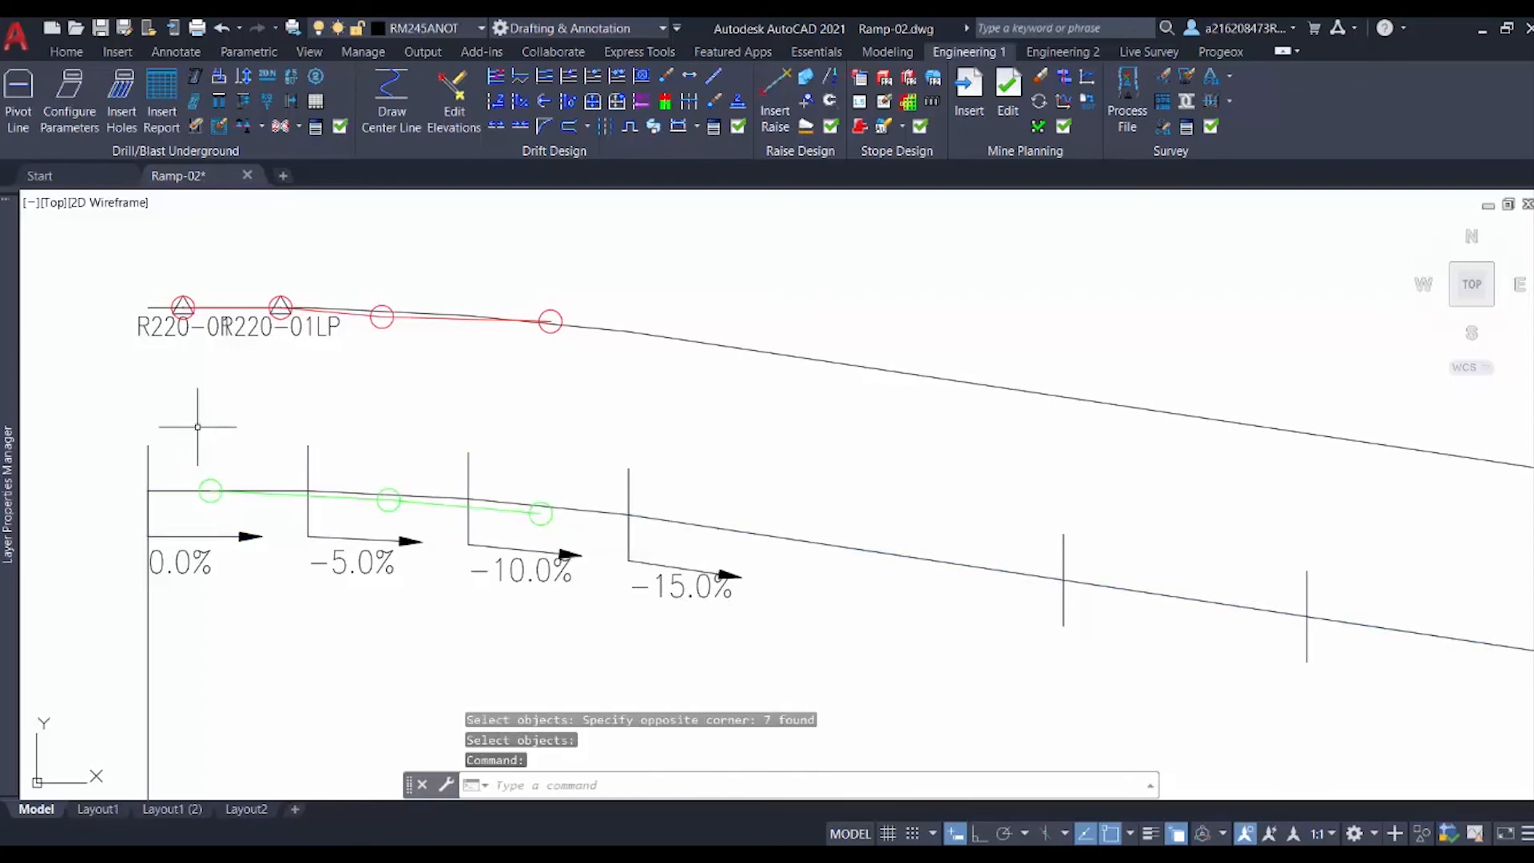
{"action": "scroll", "coordinate": [233, 439], "scroll_direction": "down", "scroll_amount": 3}
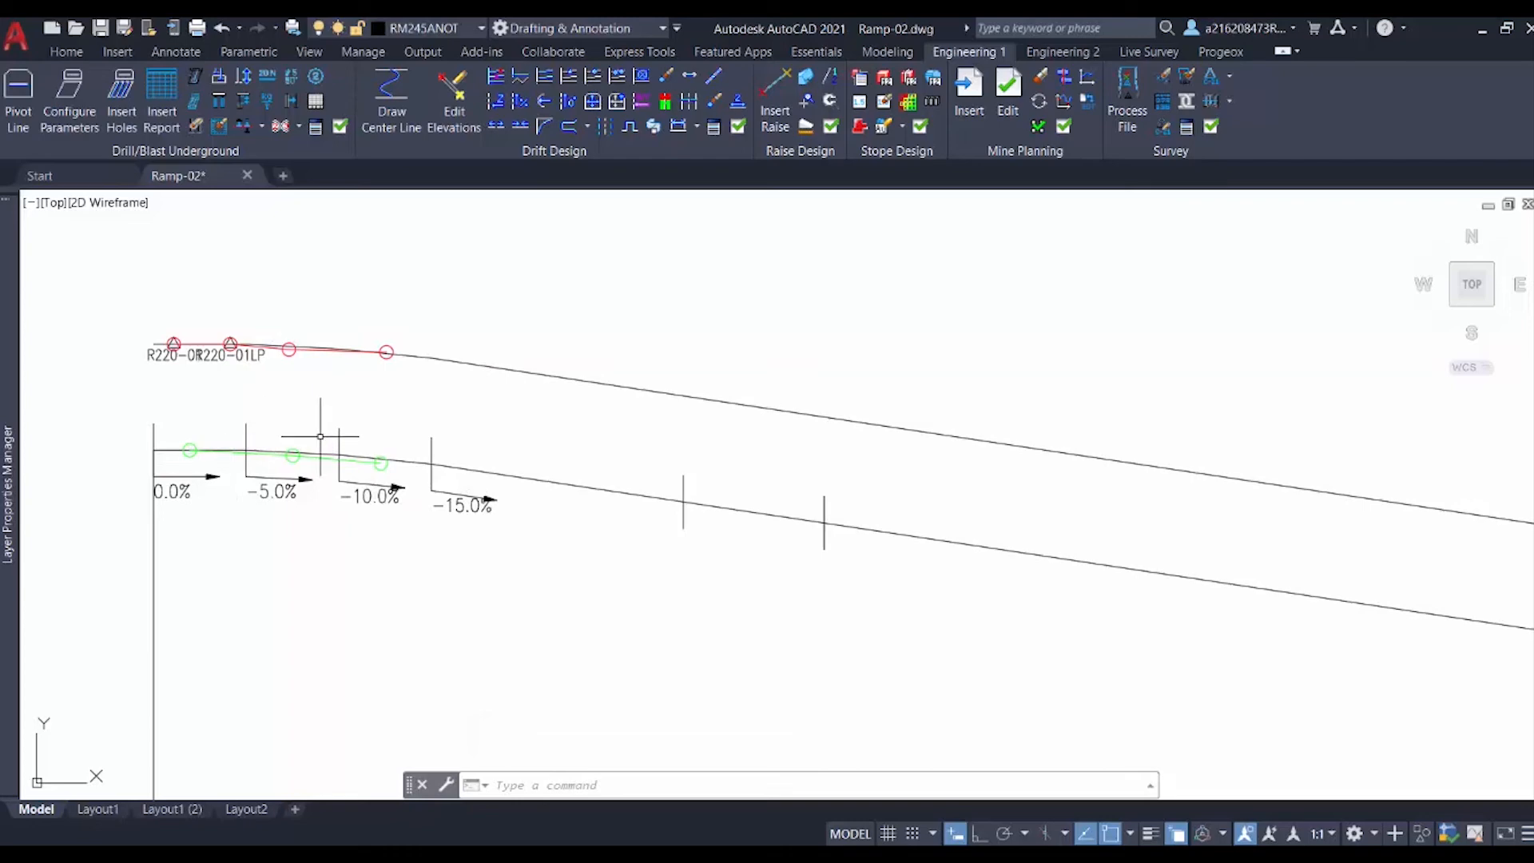
{"action": "scroll", "coordinate": [324, 423], "scroll_direction": "down", "scroll_amount": 6}
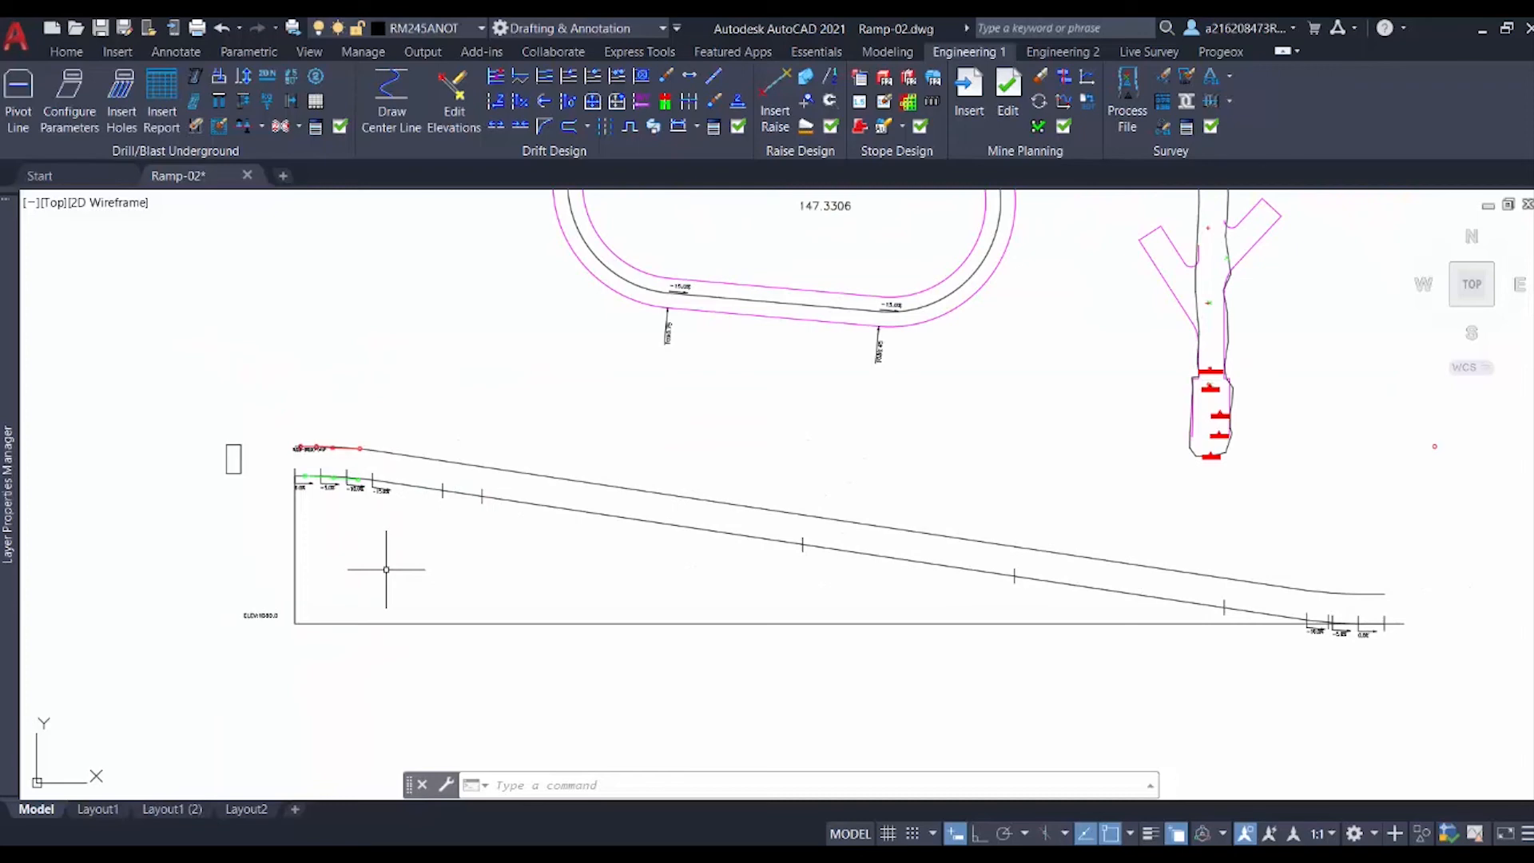
Step: Unfold the ramp center line again from its end midpoint, placing a second section below the first and accepting the direction
{"action": "left_click", "coordinate": [495, 75]}
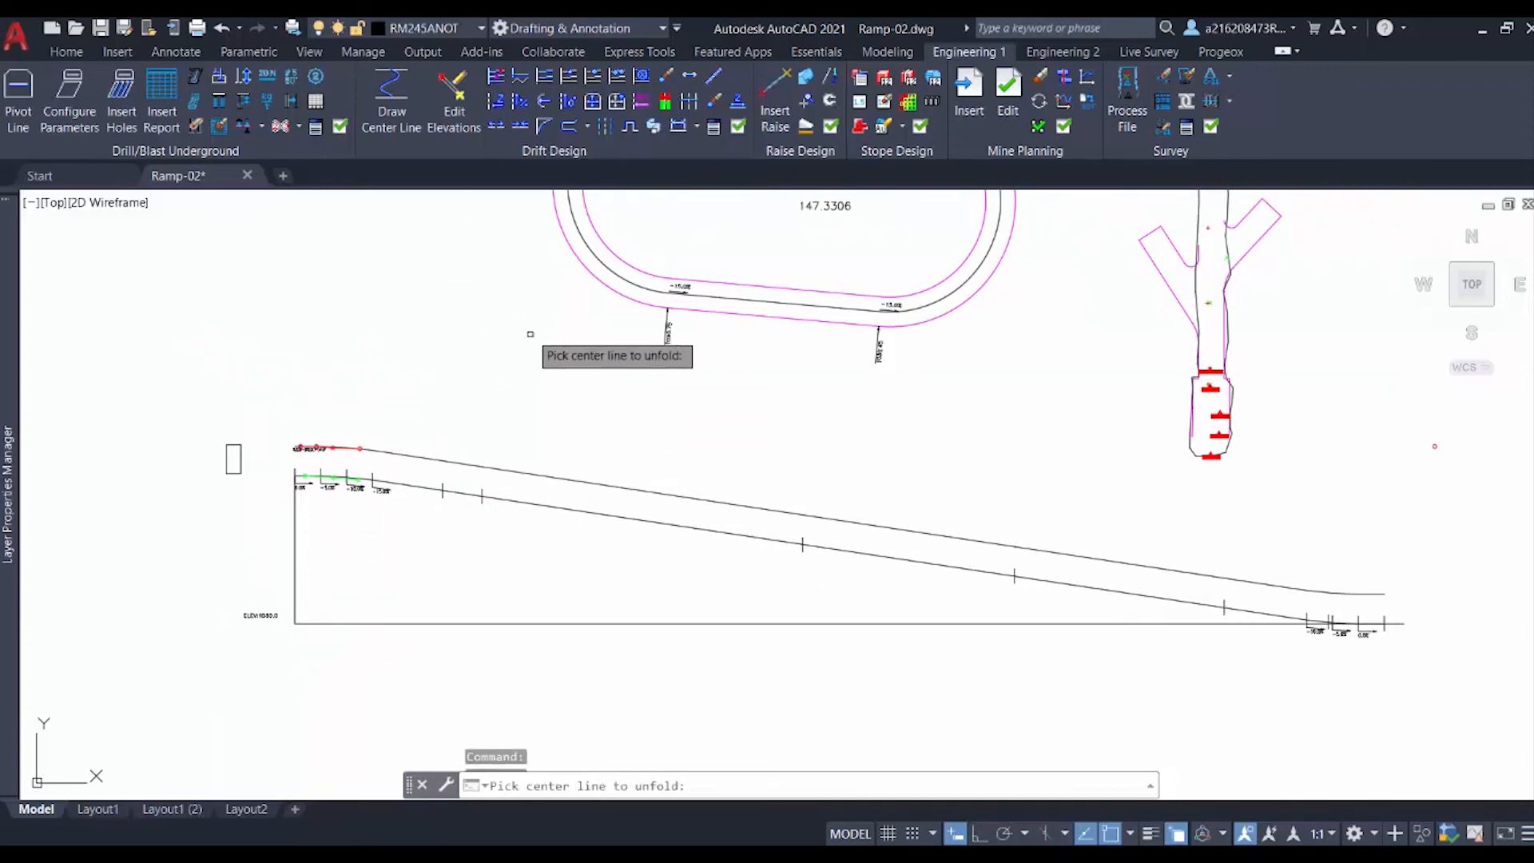
{"action": "mouse_move", "coordinate": [555, 324]}
{"action": "middle_mouse_down"}
{"action": "mouse_move", "coordinate": [349, 476]}
{"action": "mouse_move", "coordinate": [278, 558]}
{"action": "middle_mouse_up"}
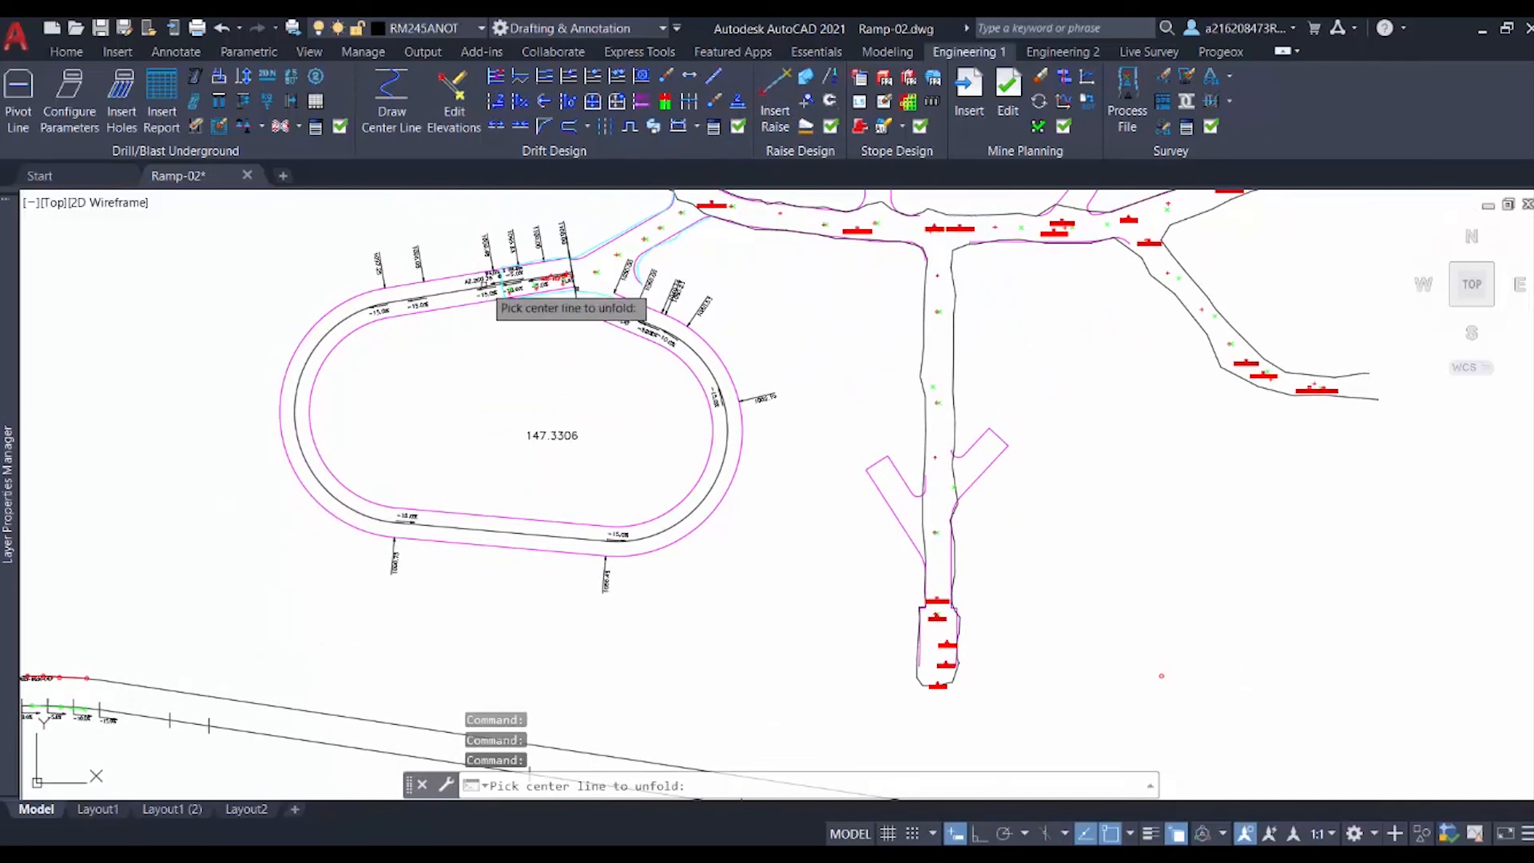
{"action": "scroll", "coordinate": [559, 289], "scroll_direction": "up", "scroll_amount": 5}
{"action": "left_click", "coordinate": [617, 252]}
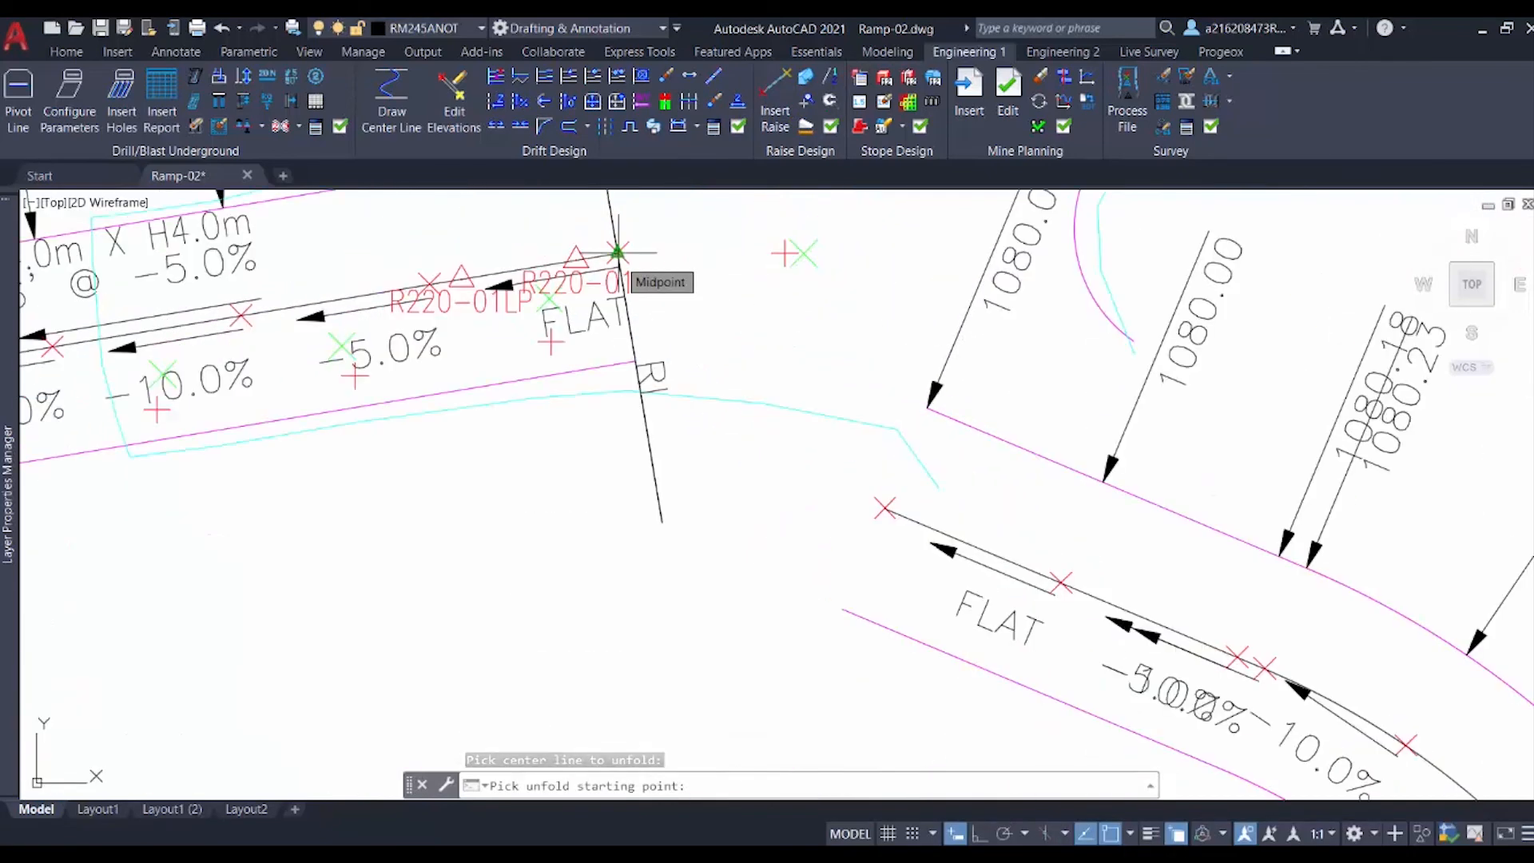
{"action": "left_click", "coordinate": [617, 252]}
{"action": "scroll", "coordinate": [585, 390], "scroll_direction": "down", "scroll_amount": 5}
{"action": "middle_click_drag", "start_coordinate": [546, 634], "coordinate": [634, 271]}
{"action": "scroll", "coordinate": [491, 349], "scroll_direction": "down", "scroll_amount": 4}
{"action": "scroll", "coordinate": [400, 593], "scroll_direction": "up", "scroll_amount": 1}
{"action": "middle_click_drag", "start_coordinate": [401, 590], "coordinate": [608, 309]}
{"action": "scroll", "coordinate": [608, 308], "scroll_direction": "down", "scroll_amount": 1}
{"action": "scroll", "coordinate": [418, 640], "scroll_direction": "down", "scroll_amount": 2}
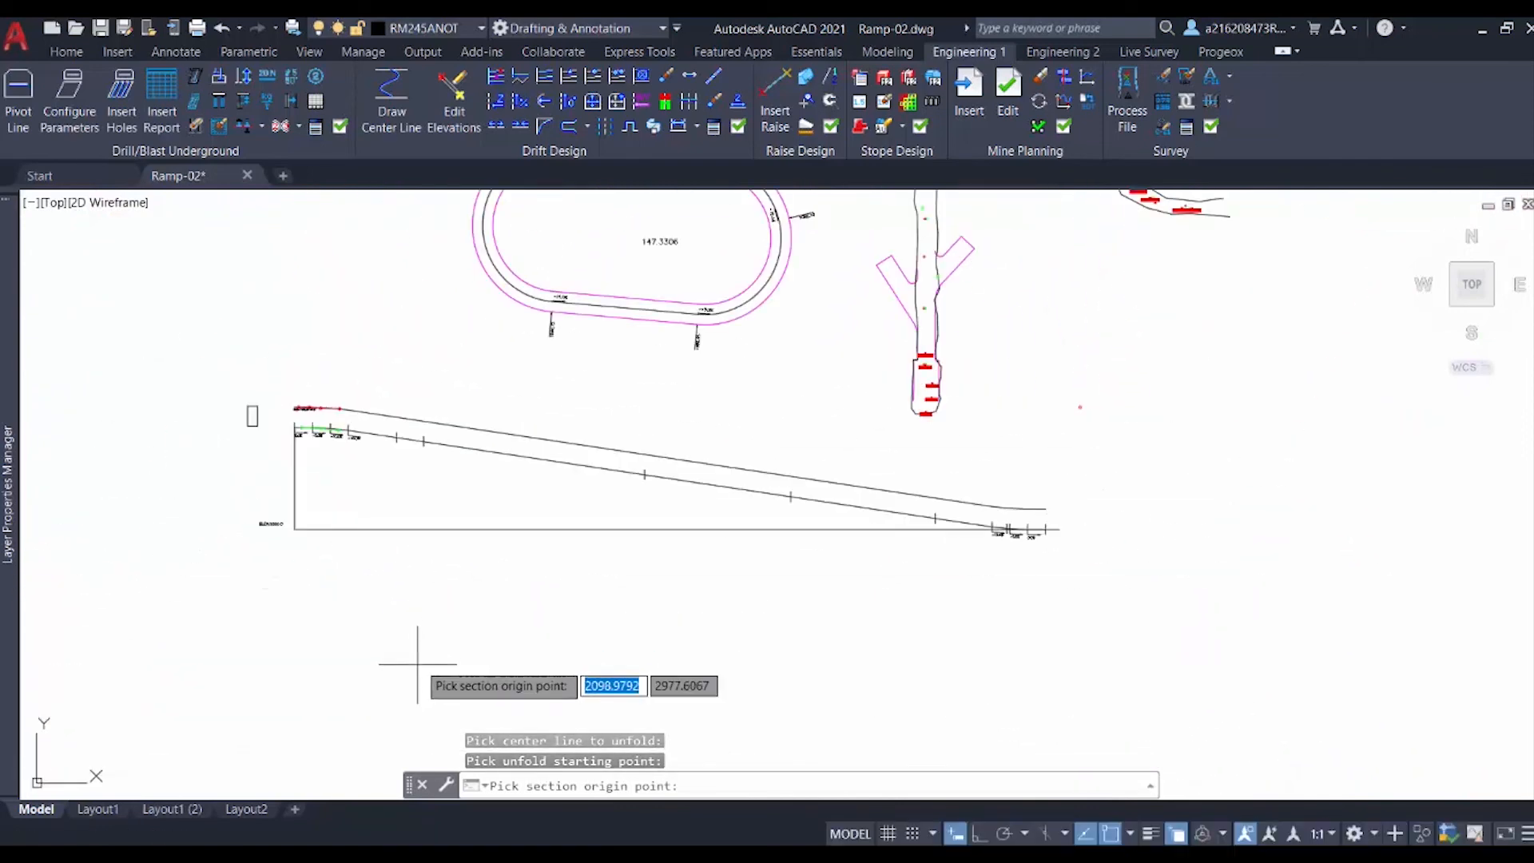
{"action": "left_click", "coordinate": [312, 719]}
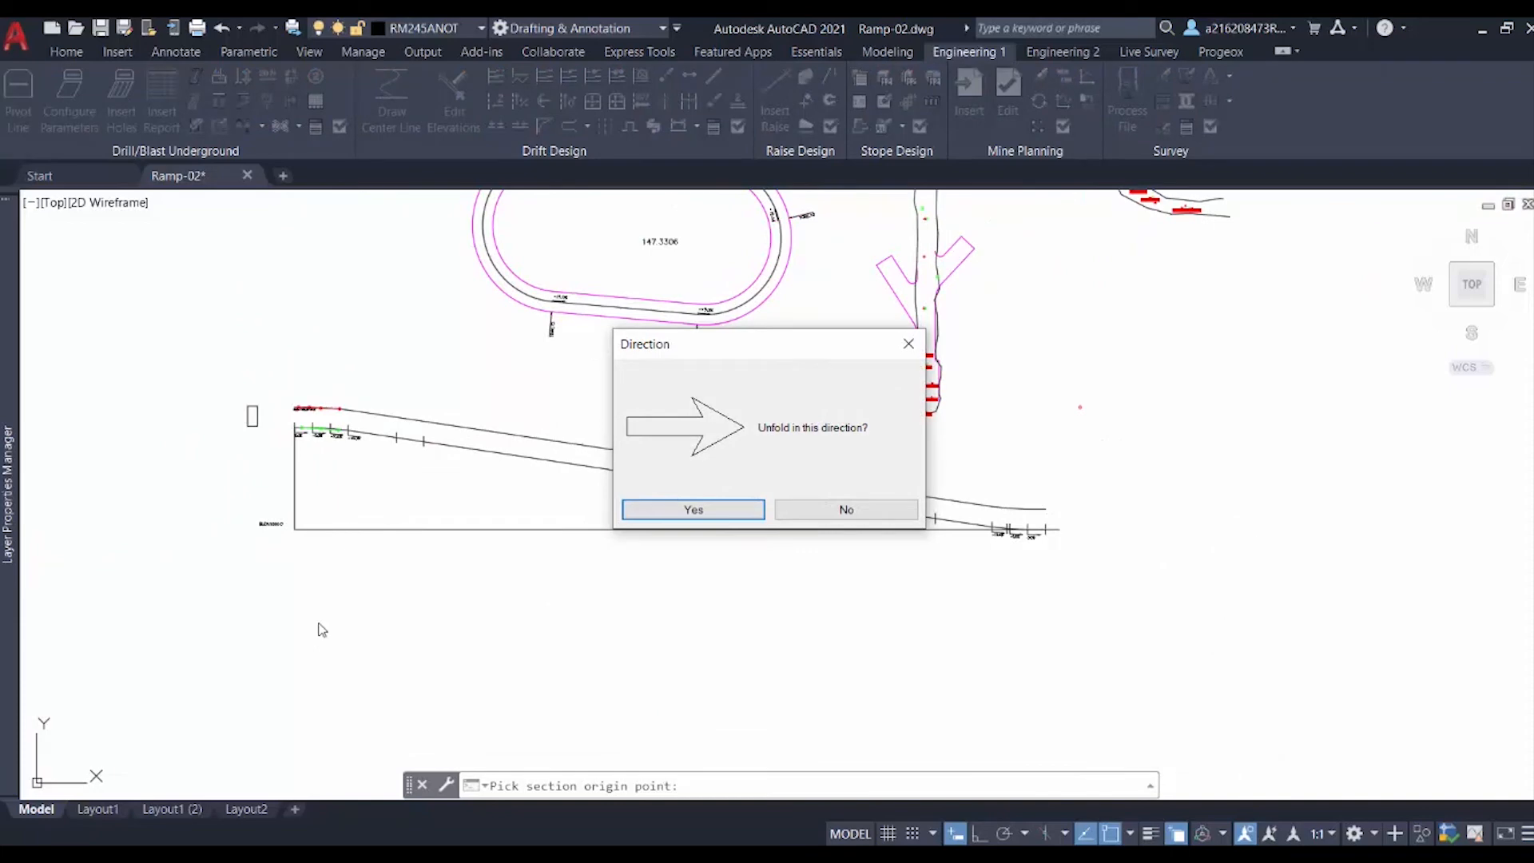
{"action": "left_click", "coordinate": [710, 515]}
{"action": "middle_click_drag", "start_coordinate": [435, 696], "coordinate": [442, 582]}
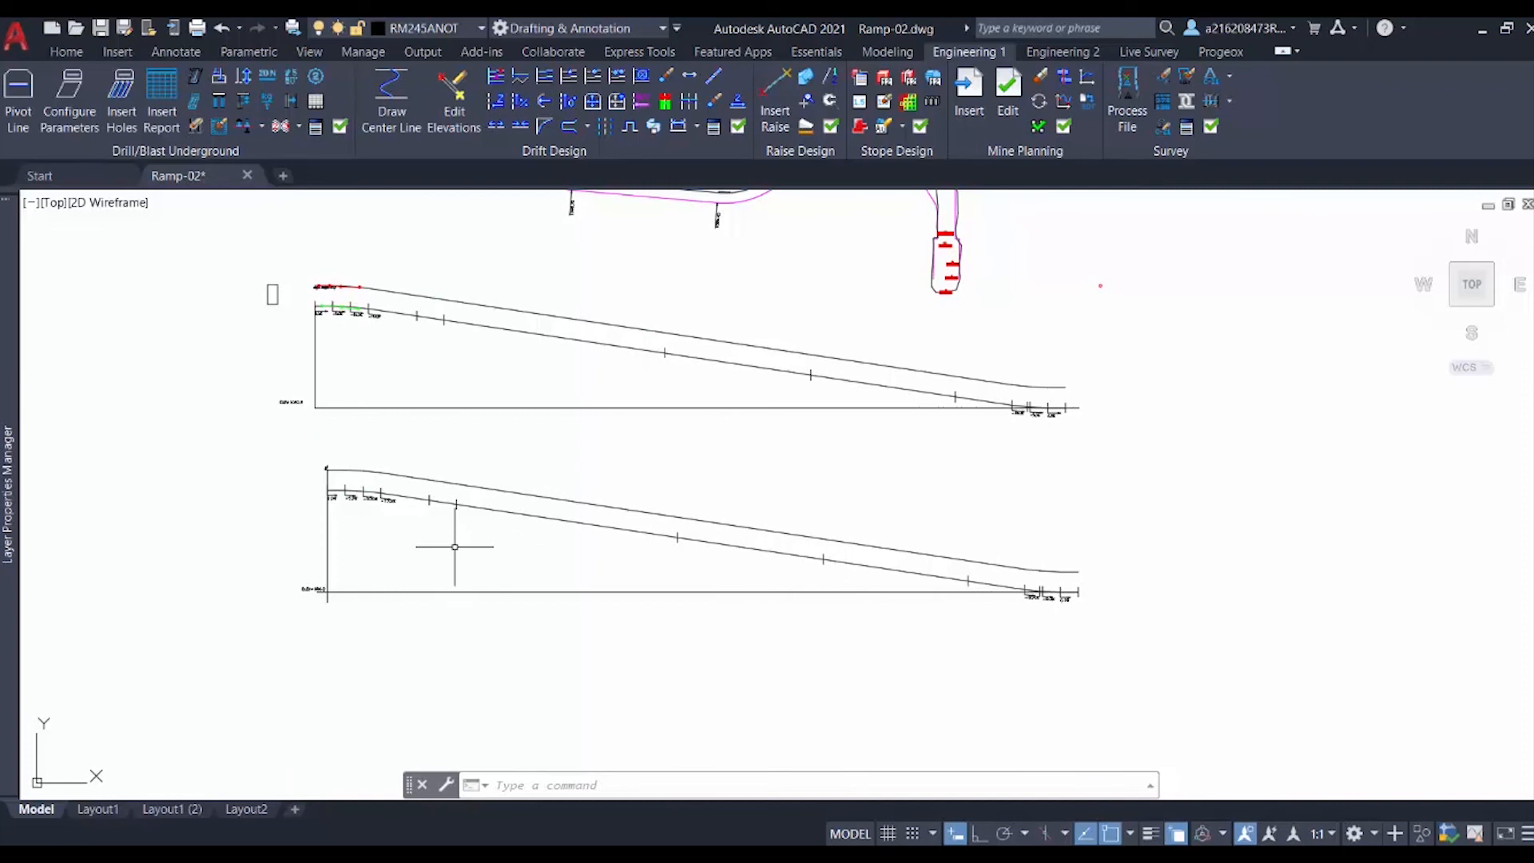
{"action": "scroll", "coordinate": [376, 352], "scroll_direction": "up", "scroll_amount": 2}
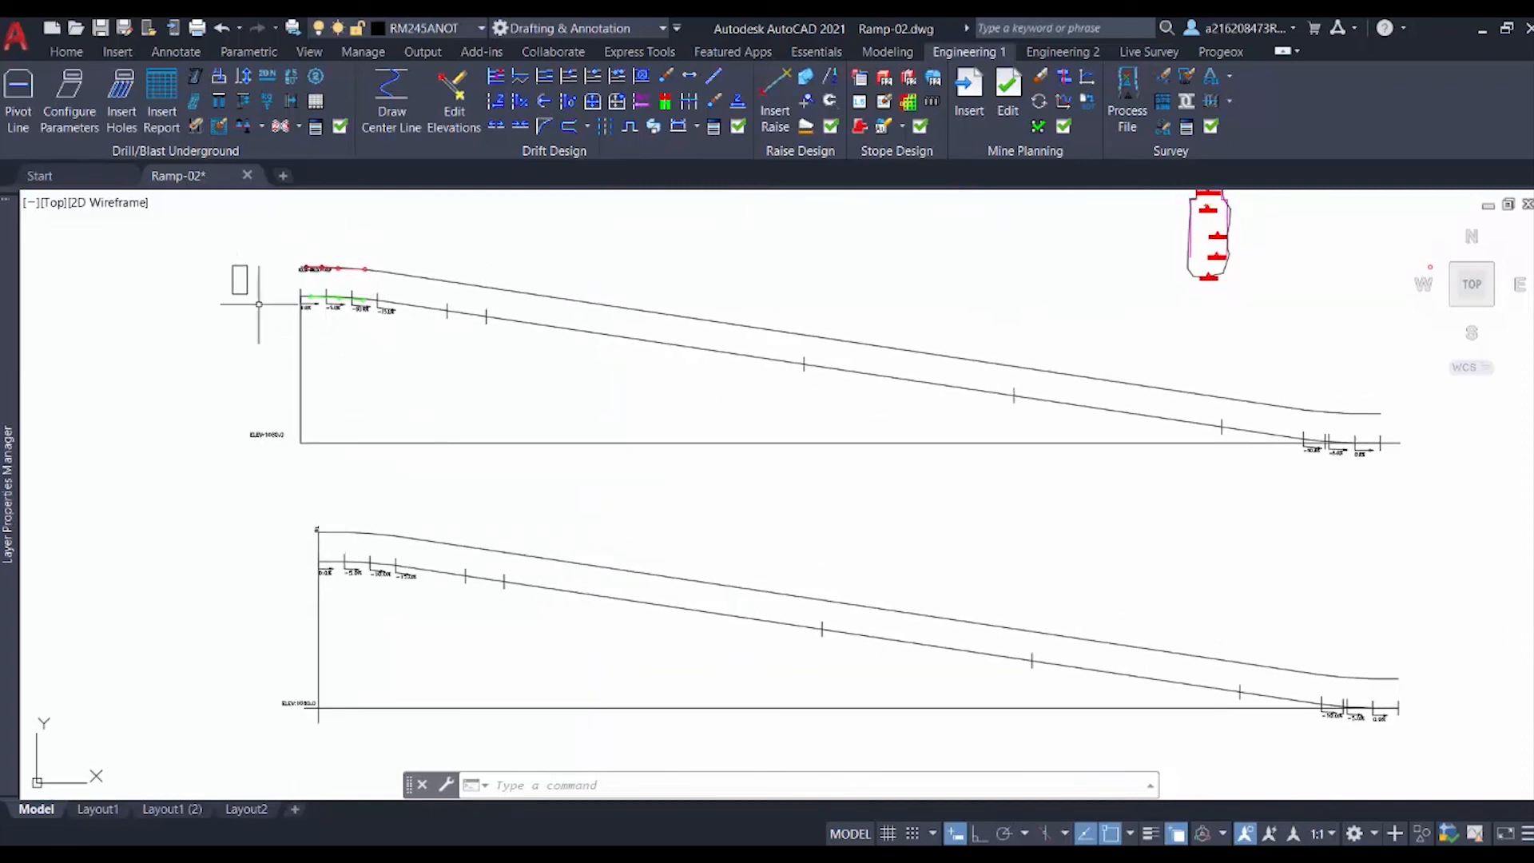
{"action": "scroll", "coordinate": [346, 624], "scroll_direction": "down", "scroll_amount": 1}
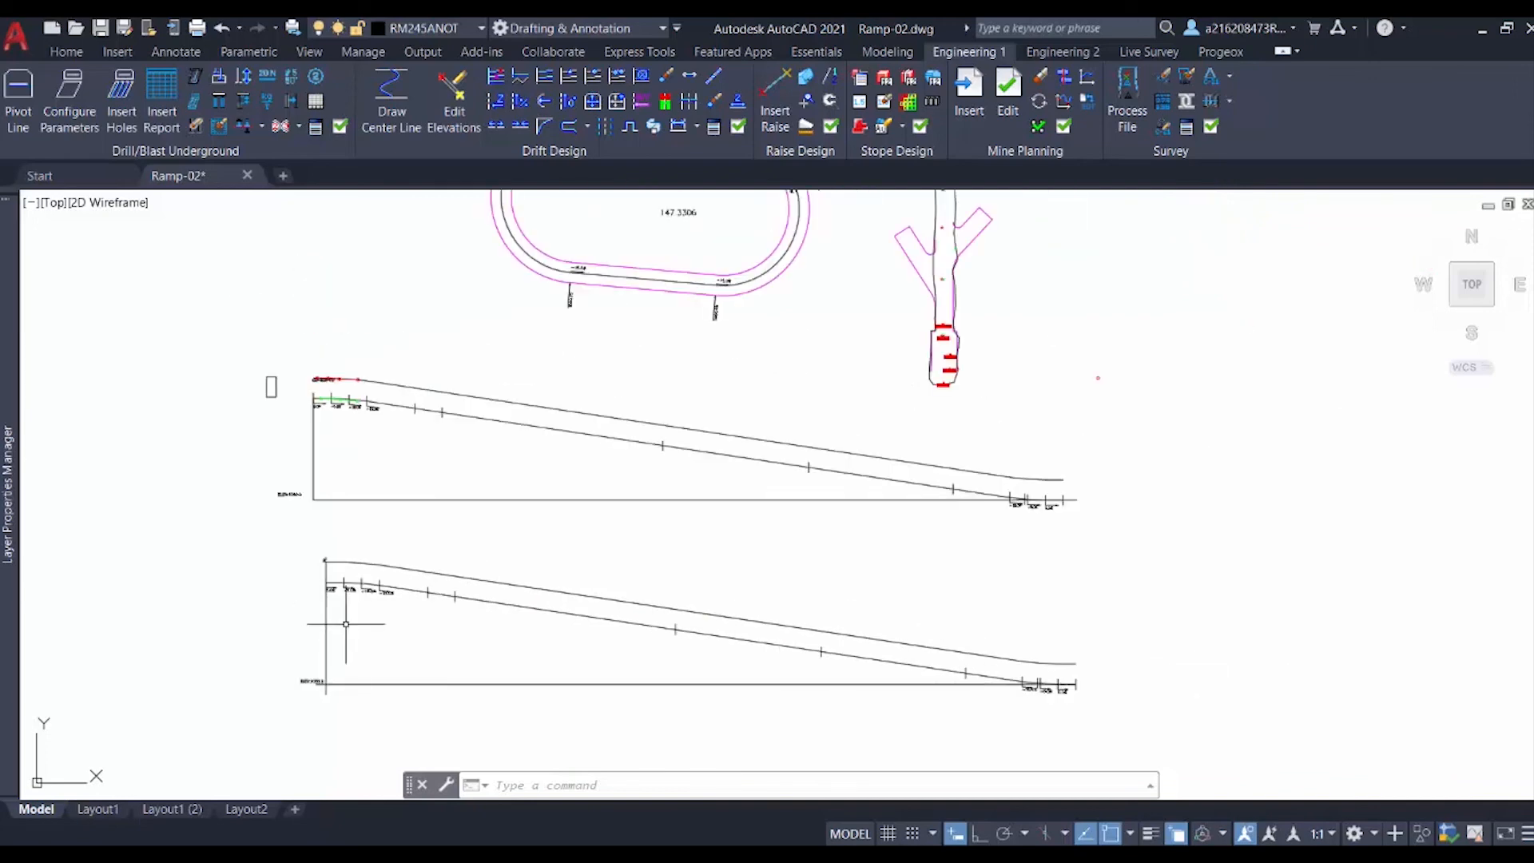